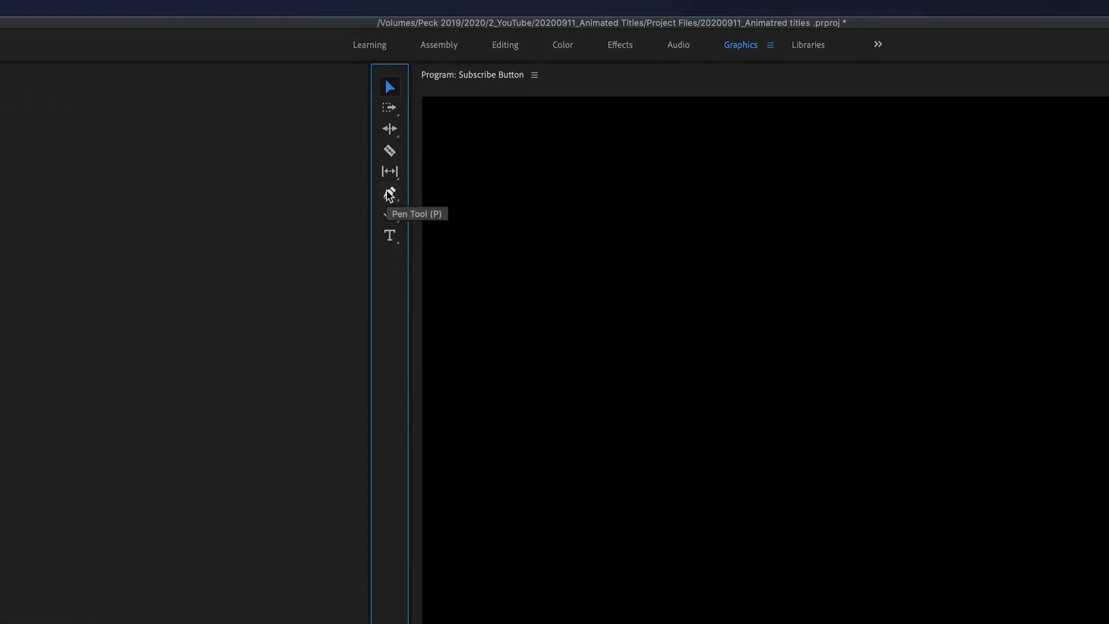
- Draw a wide red rectangle just below the middle of the frame with the Rectangle Tool
click(390, 195)
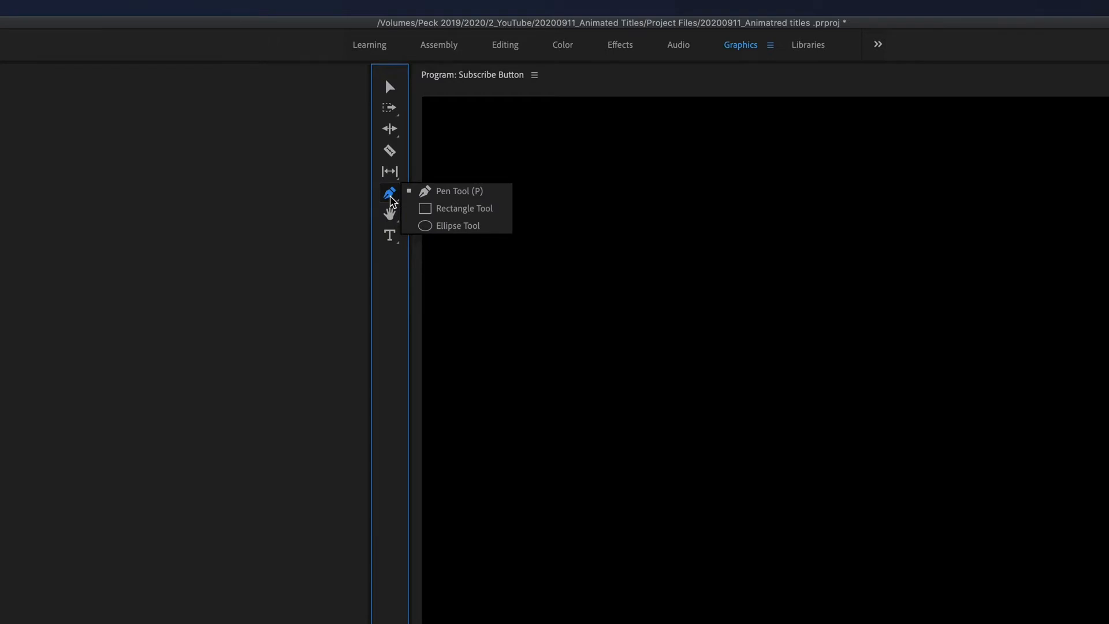
click(449, 211)
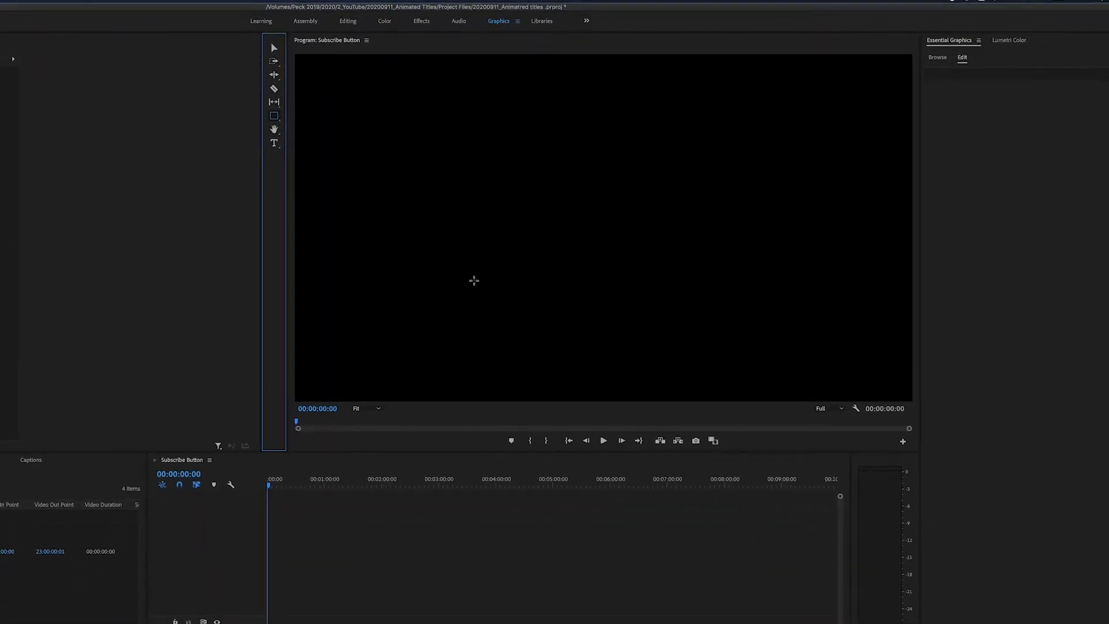
drag(461, 256, 683, 287)
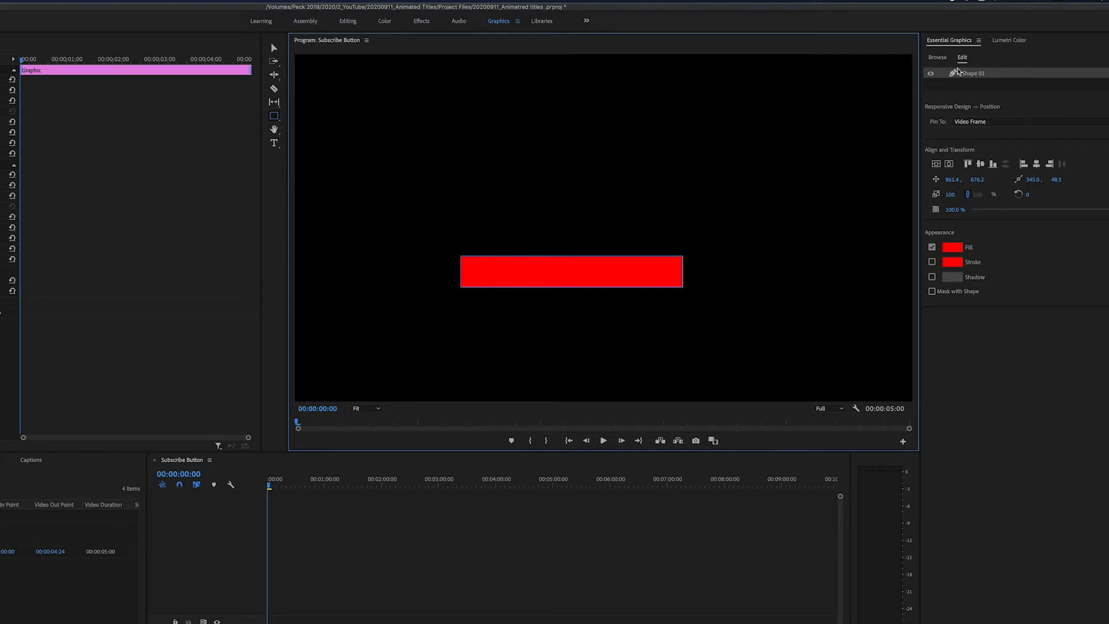
- Centre the rectangle vertically and horizontally in the video frame using the Essential Graphics alignment options
click(57, 6)
mouse_move(69, 19)
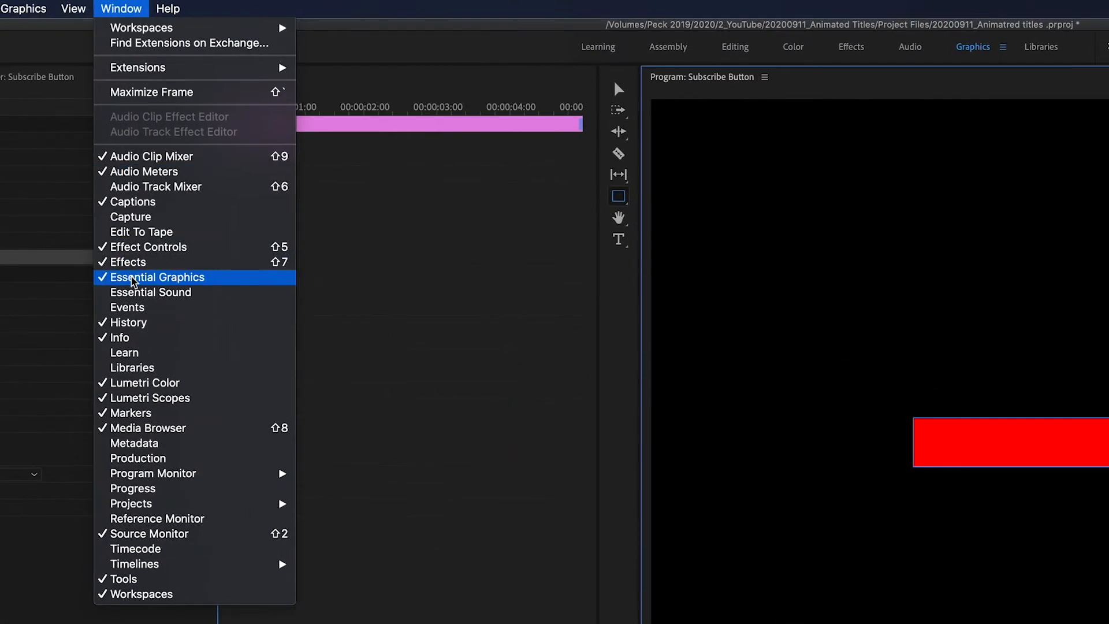
click(161, 279)
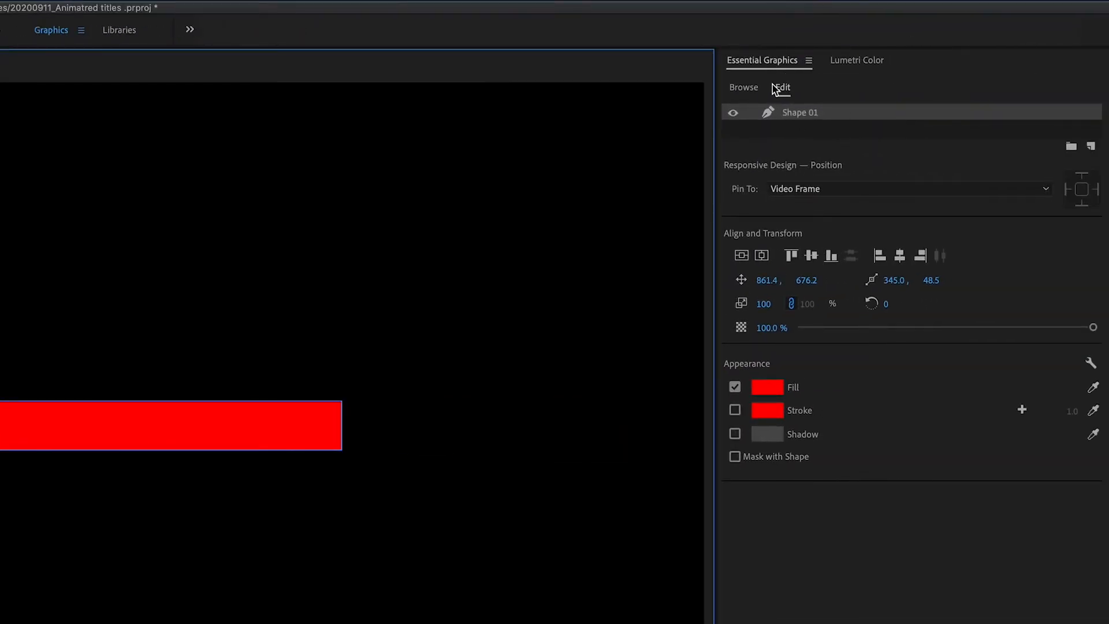
click(782, 88)
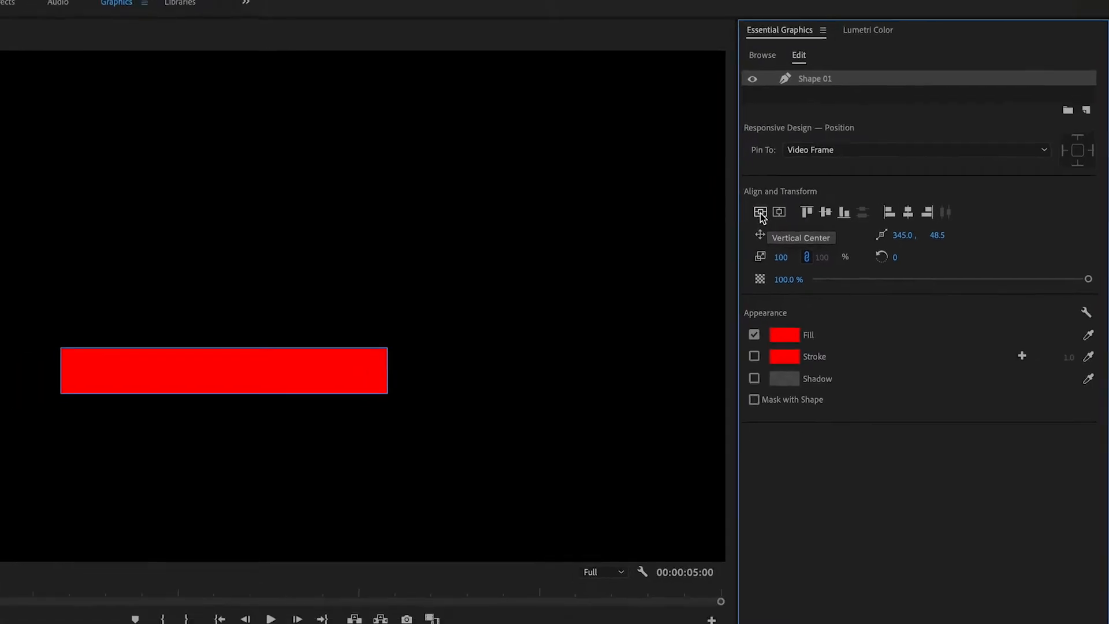
click(762, 217)
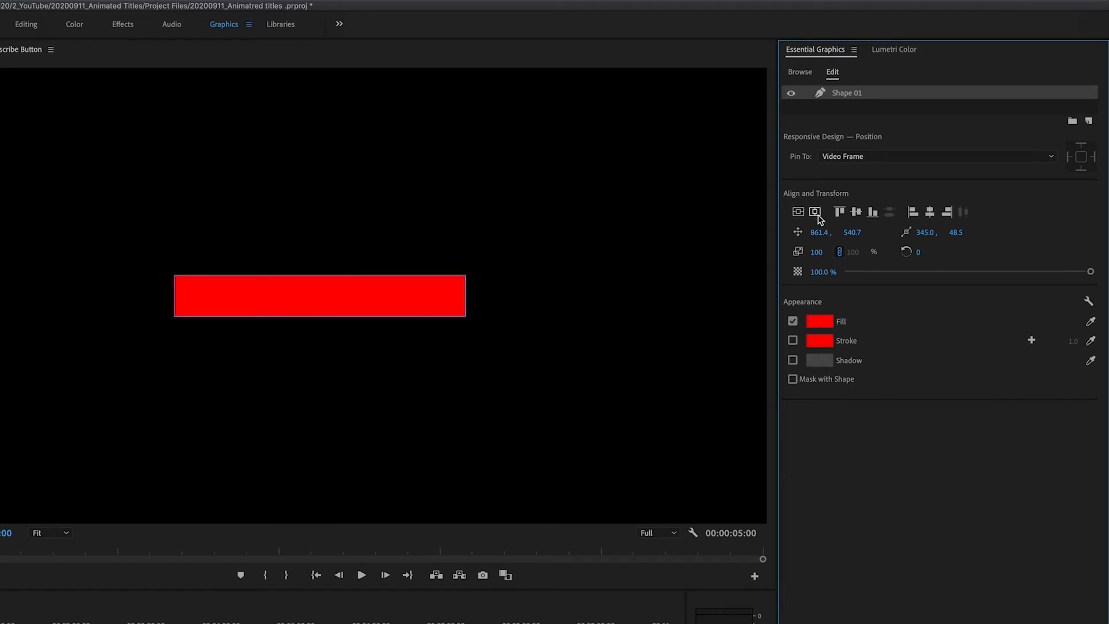
click(818, 217)
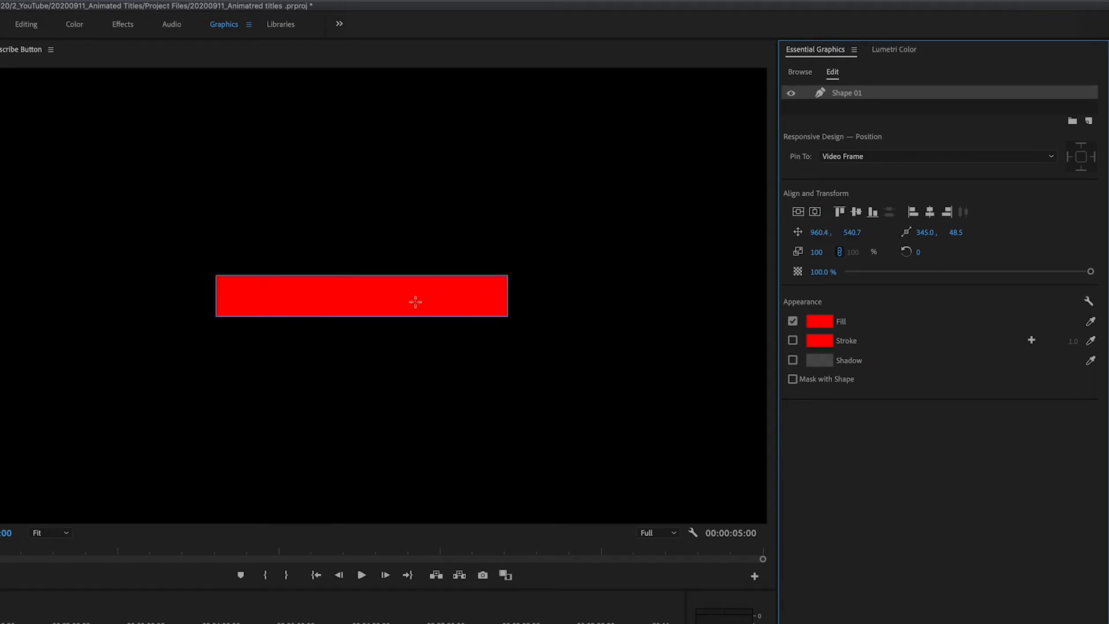
- Set the rectangle's fill colour to red, FF0000
click(825, 328)
drag(78, 374, 232, 483)
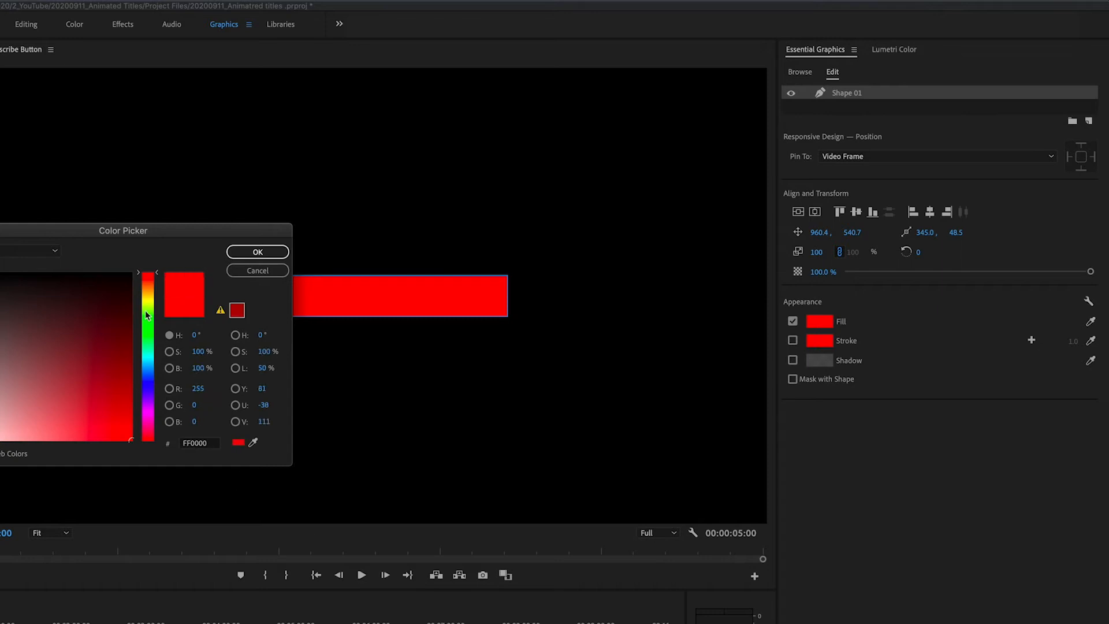
click(258, 253)
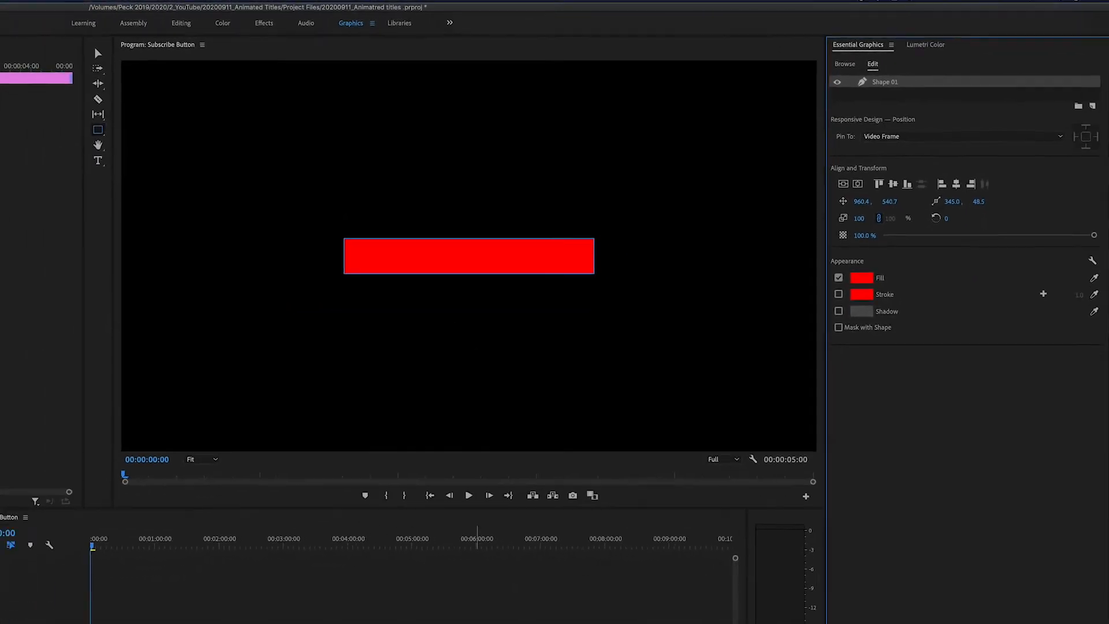
- Select the graphic clip in the sequence and expand its Shape 01 properties in Effect Controls
click(487, 605)
key(equal)
key(equal)
key(equal)
key(equal)
key(equal)
key(equal)
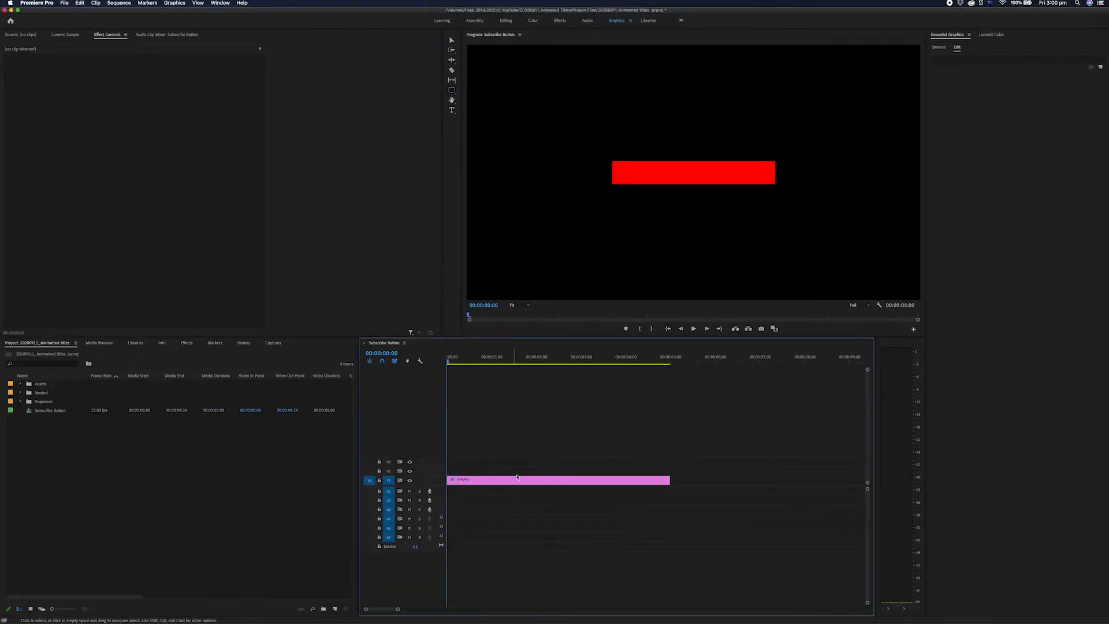
click(535, 482)
click(538, 487)
click(503, 481)
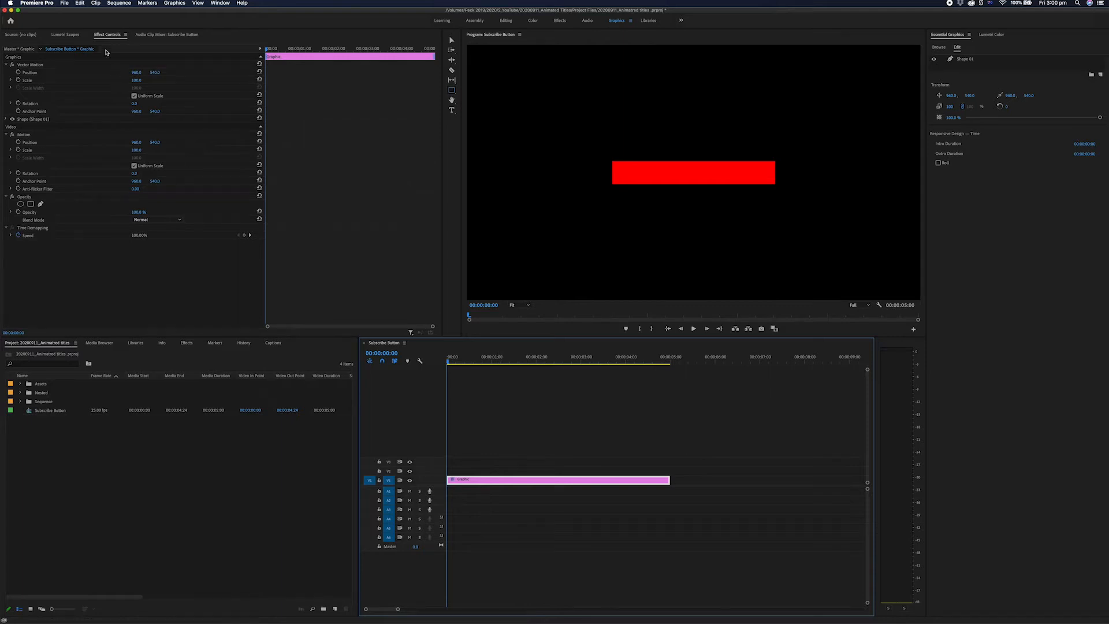
click(220, 3)
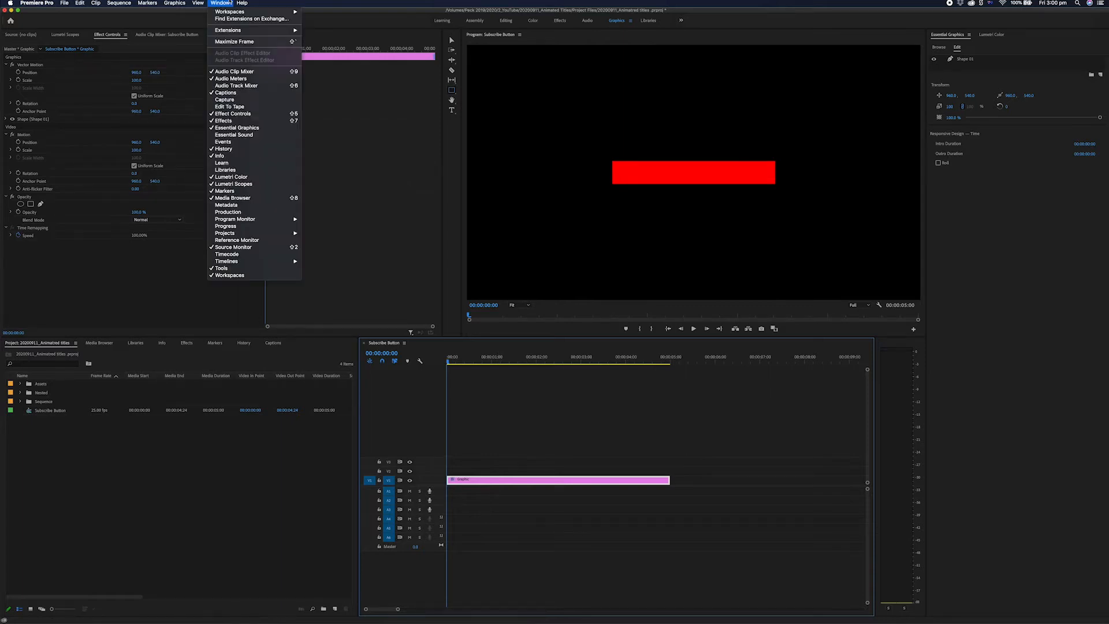
click(5, 119)
click(33, 119)
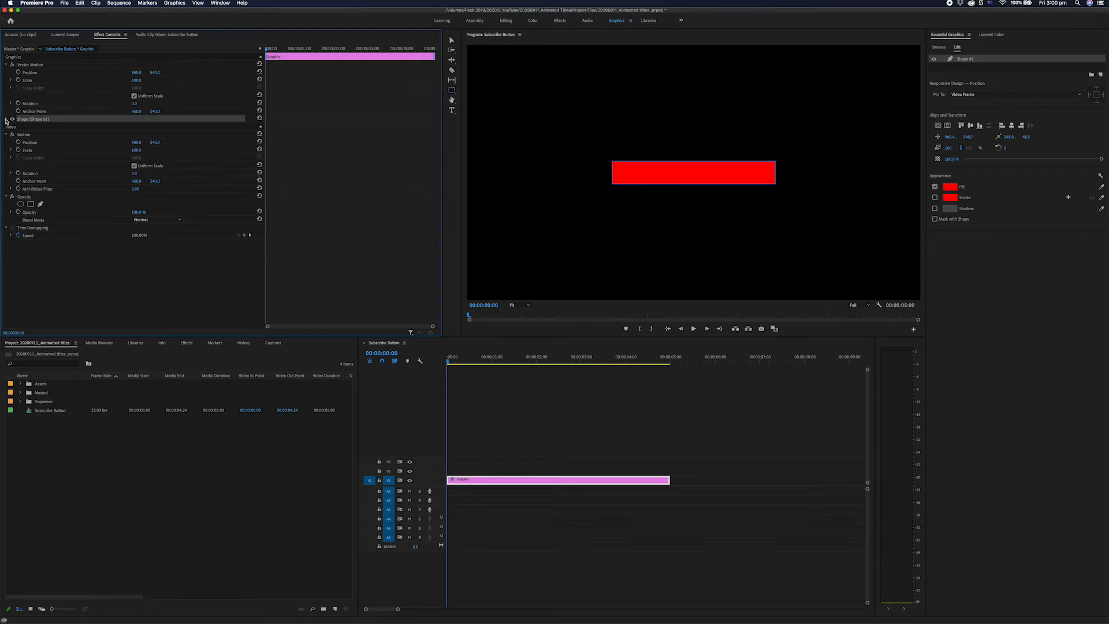
click(6, 119)
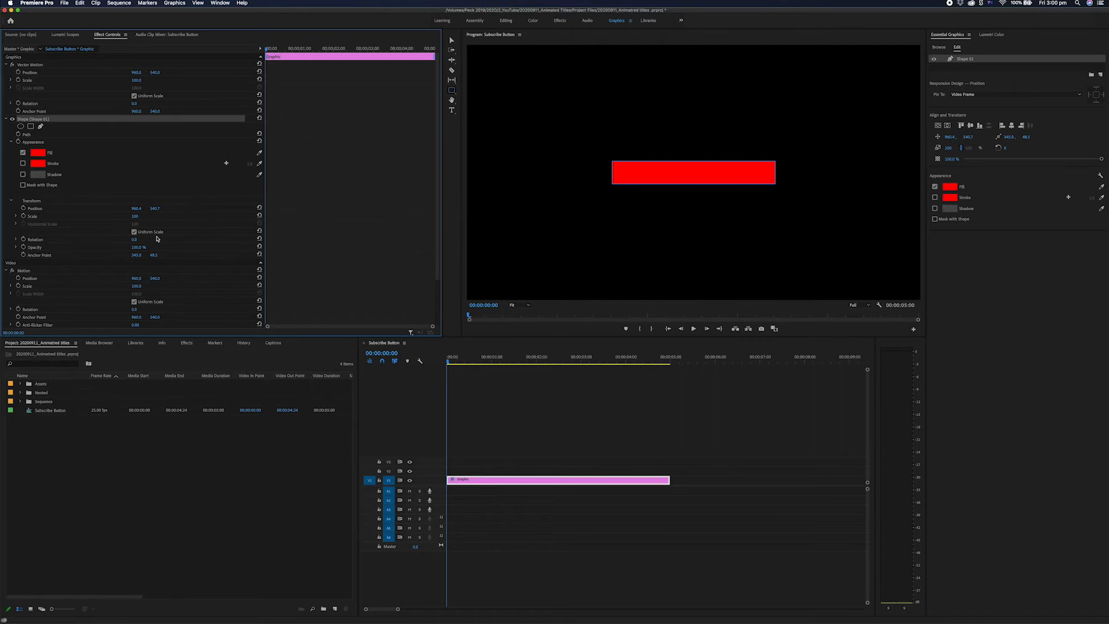
- Turn off Uniform Scale in Shape 01's transform properties to separate vertical and horizontal scaling
click(34, 216)
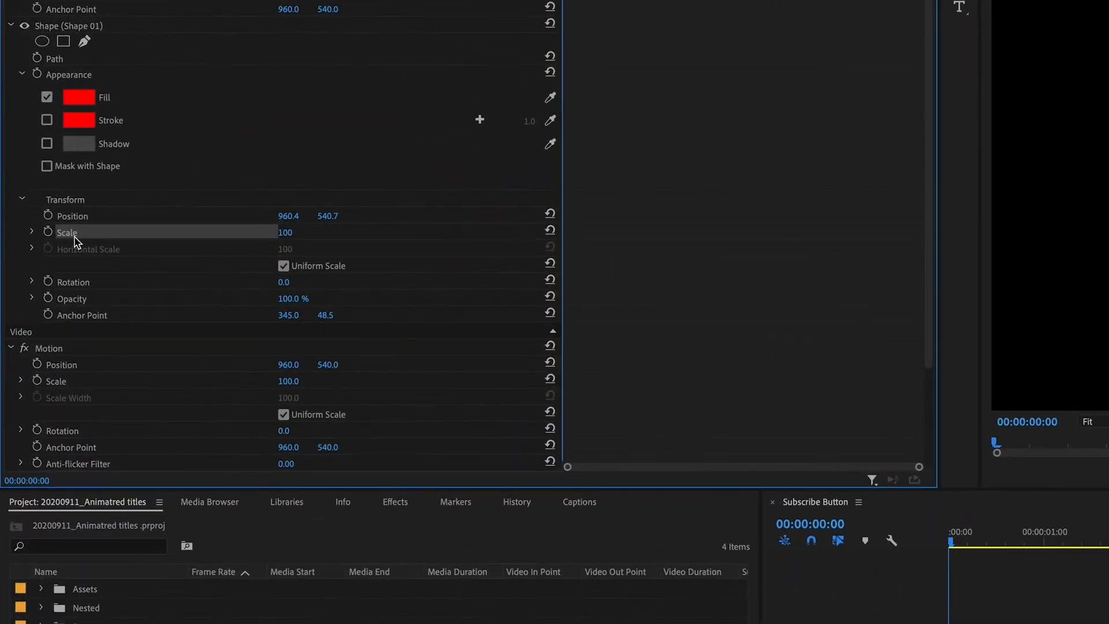
click(283, 266)
click(86, 255)
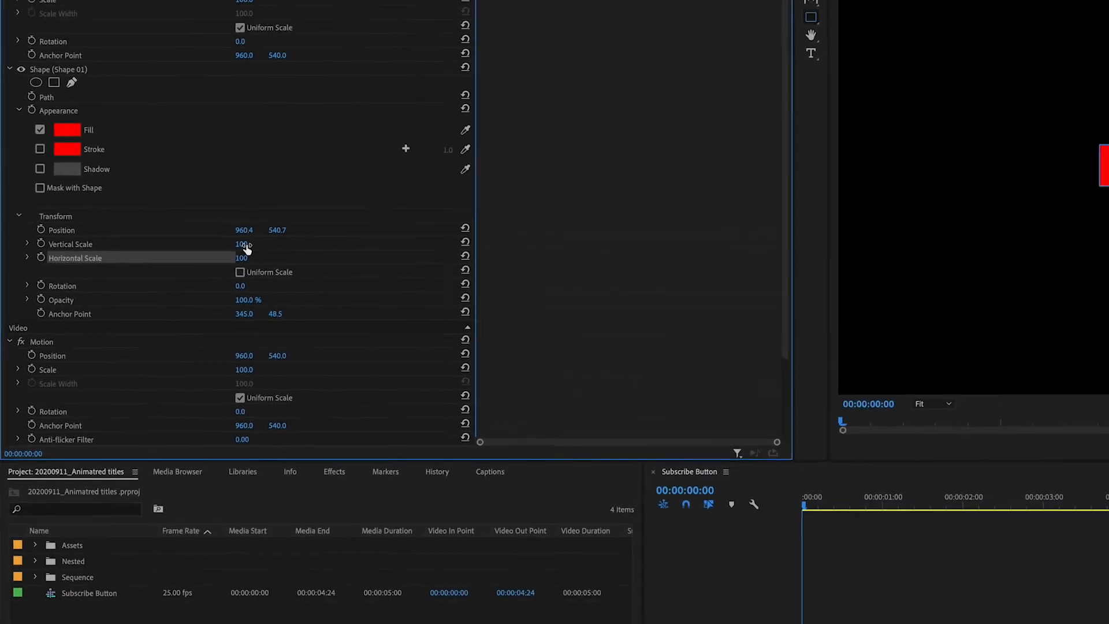
- Try scaling the rectangle vertically and horizontally about its centre anchor point, then restore its full size
mouse_move(186, 258)
mouse_down()
mouse_move(268, 269)
mouse_move(180, 273)
mouse_move(192, 272)
mouse_up()
key(super+z)
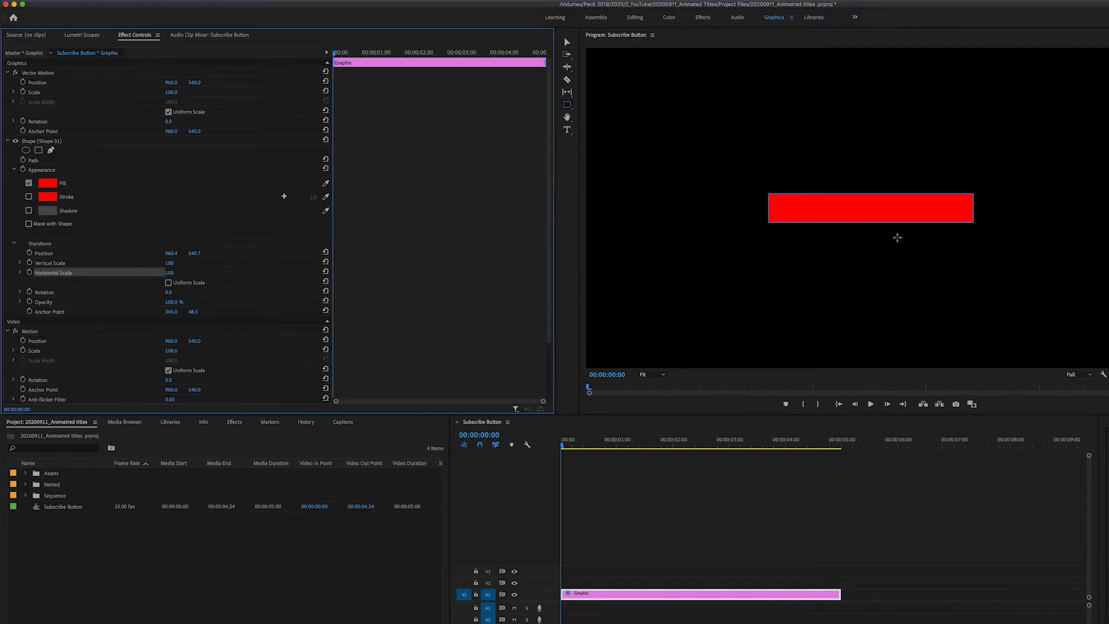
mouse_move(168, 273)
mouse_down()
mouse_move(126, 273)
mouse_move(174, 273)
mouse_move(154, 273)
mouse_move(162, 280)
mouse_up()
- Try a horizontal anchor point of 0 on Shape 01, undo it, and test horizontal scaling from the centre
click(50, 313)
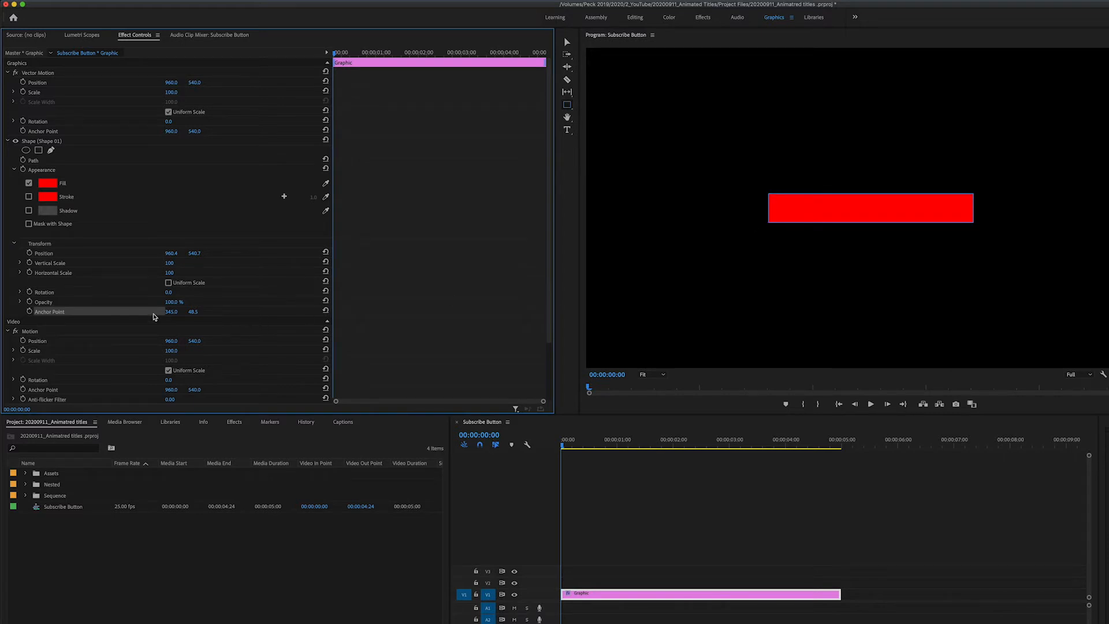
click(171, 313)
text(0)
key(Return)
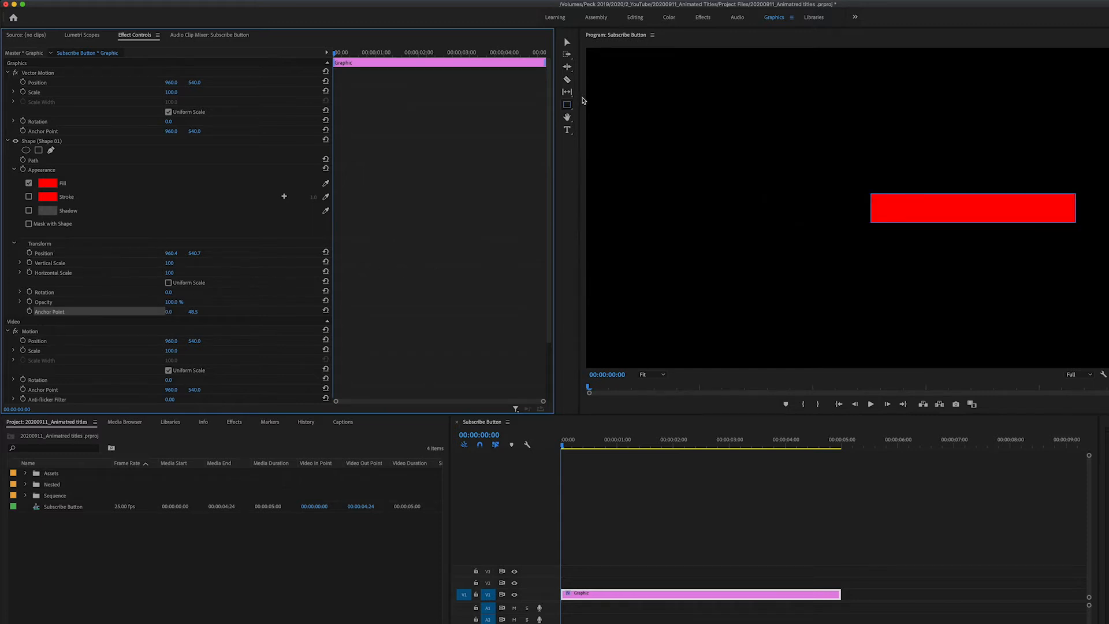
click(567, 42)
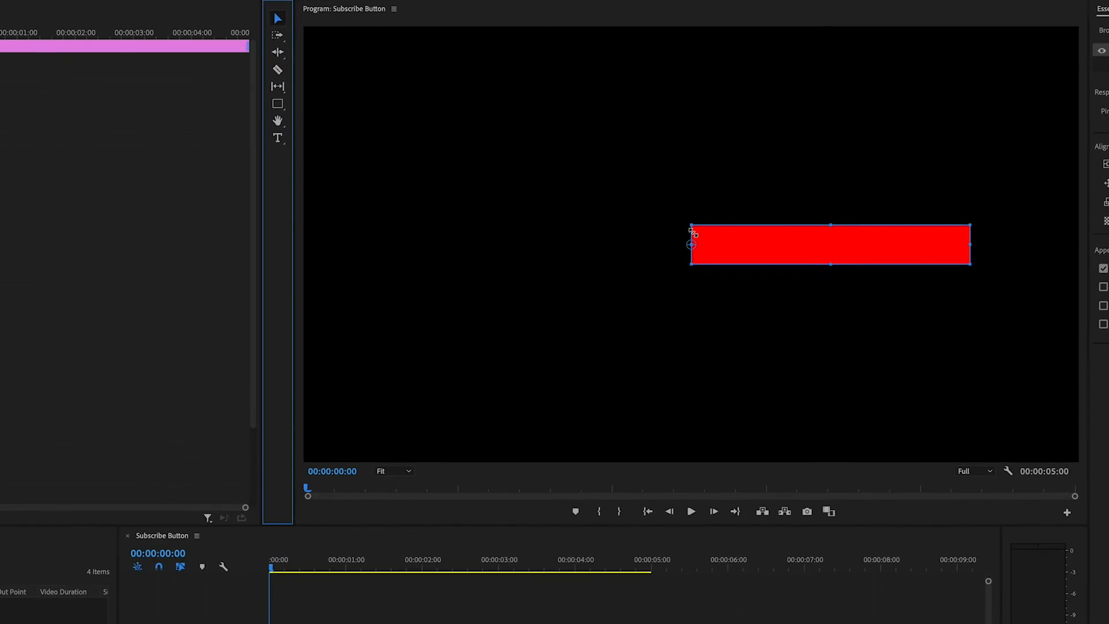
key(super+z)
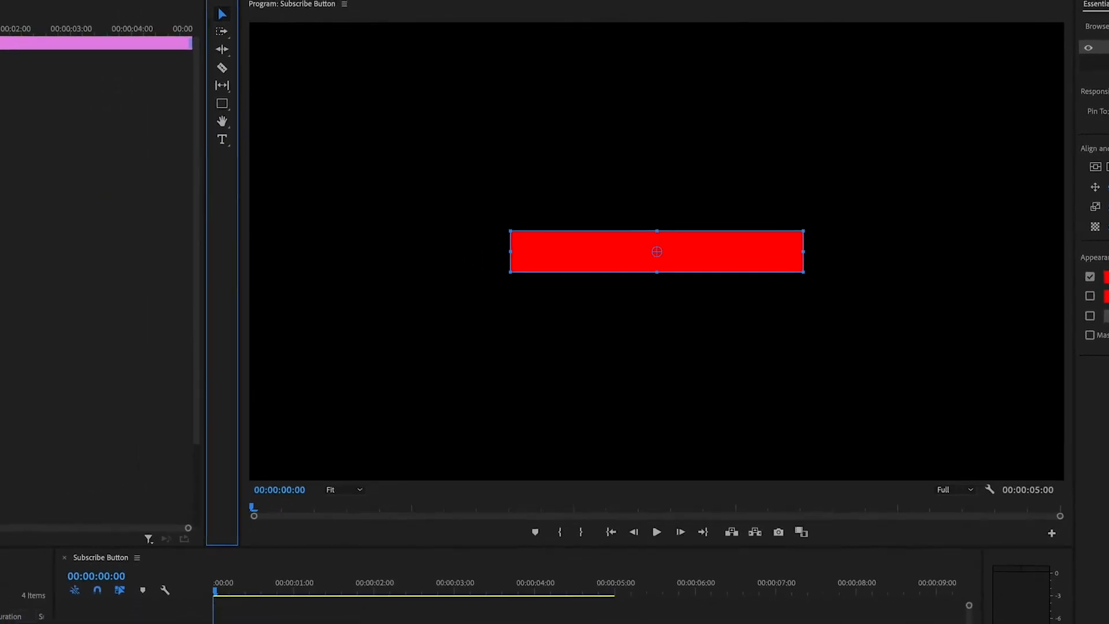
drag(50, 288, 23, 288)
drag(141, 273, 168, 272)
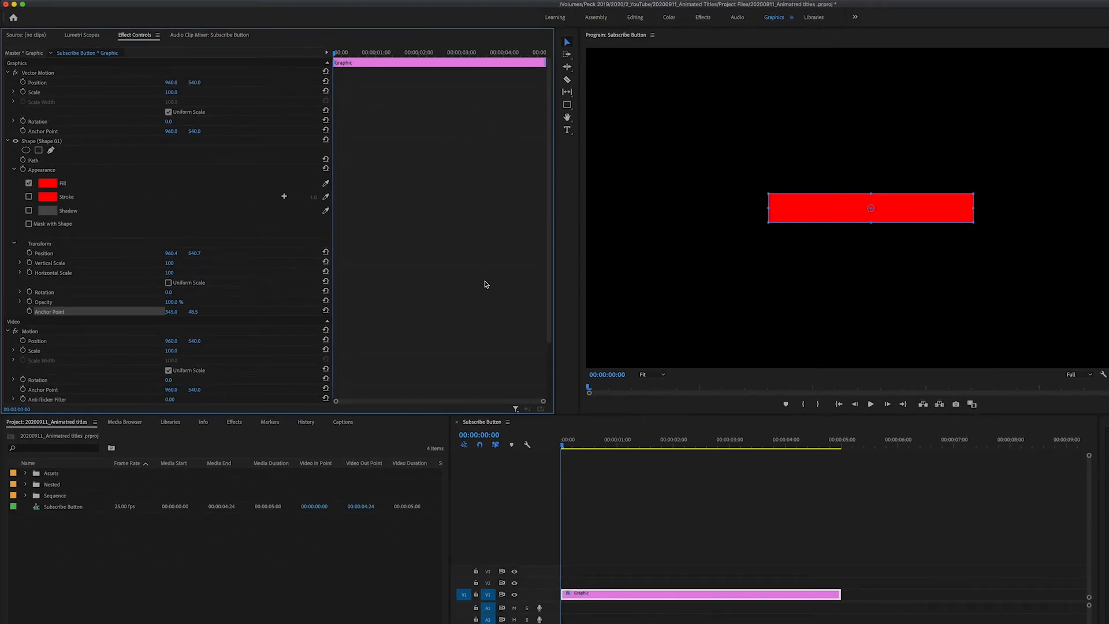
- Set Shape 01's horizontal anchor point to 0 and recentre the rectangle horizontally in the frame
click(171, 311)
text(0)
key(Return)
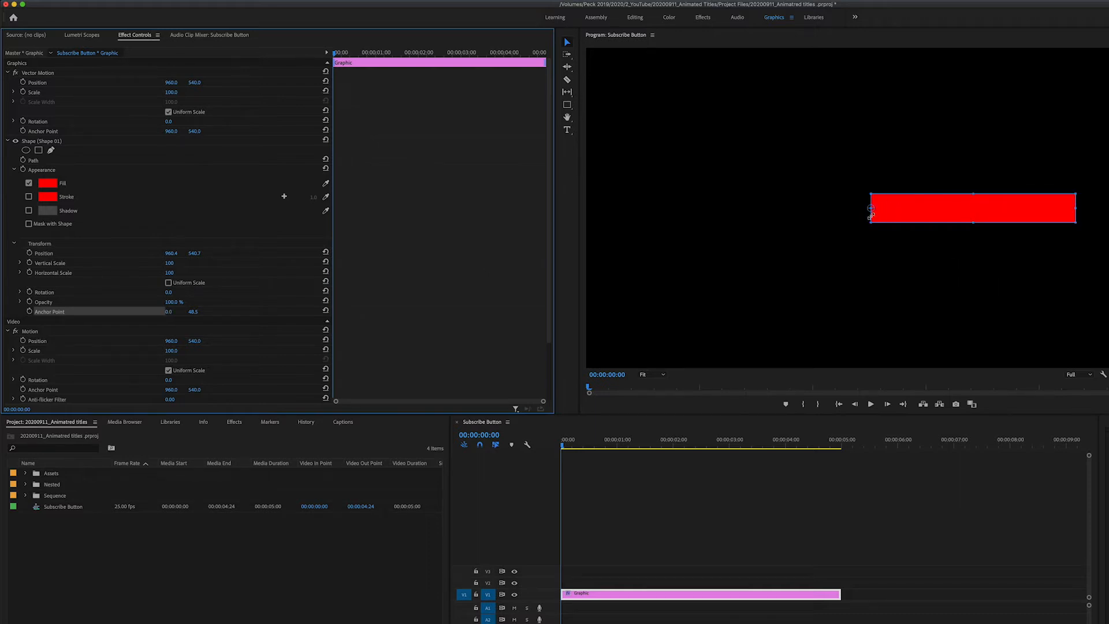
drag(169, 272, 144, 275)
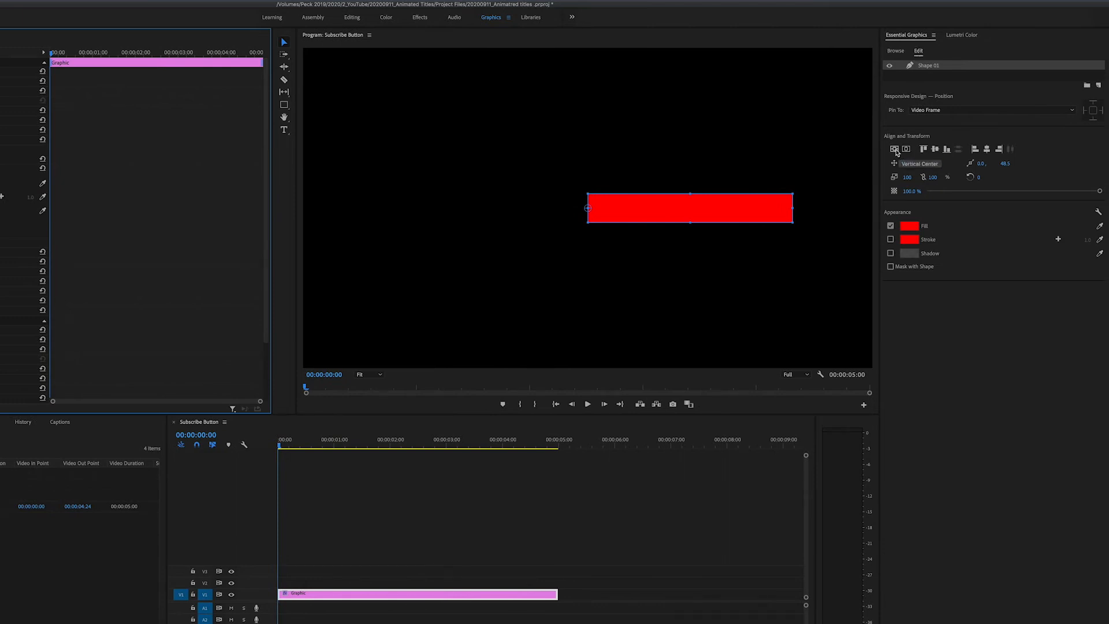
click(905, 150)
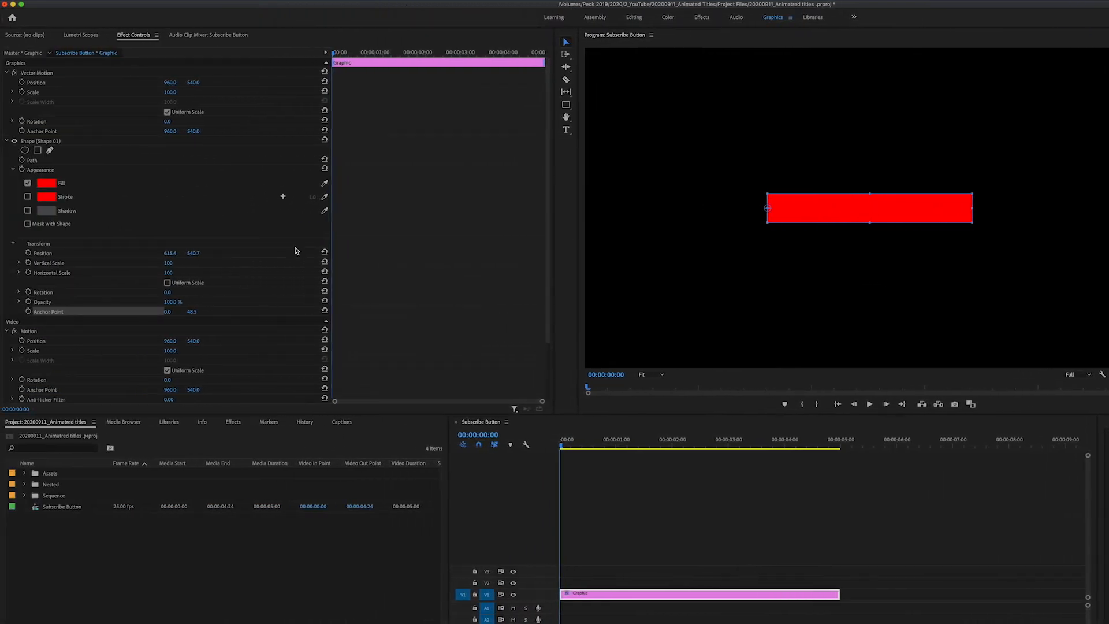
- Keyframe Shape 01's Horizontal Scale from 0 at the clip start to 100 about 9 frames in
click(65, 275)
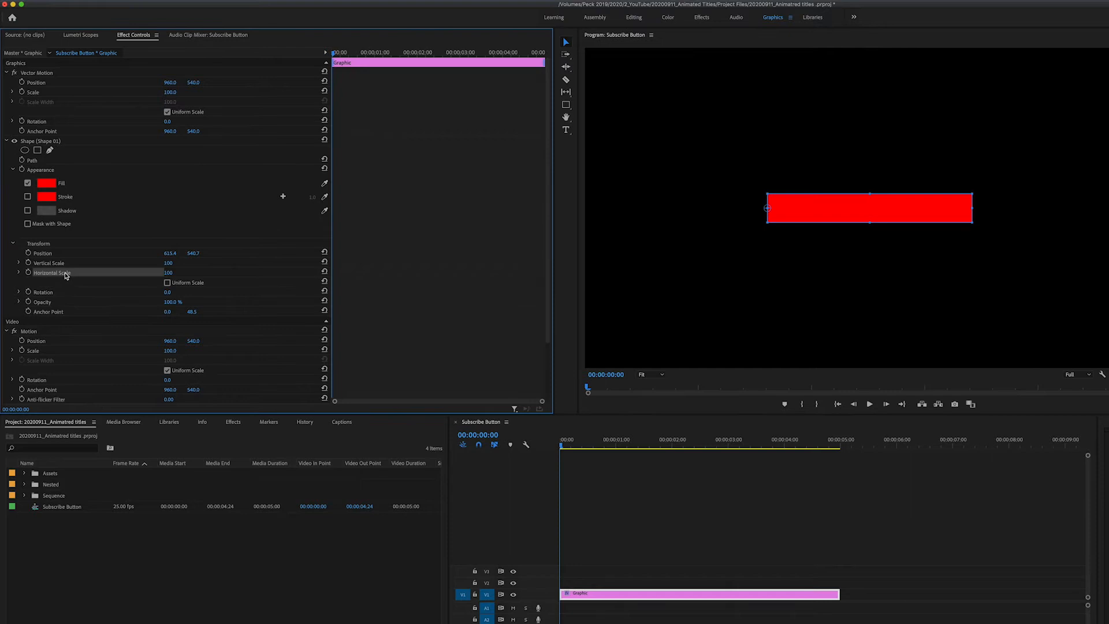
click(29, 273)
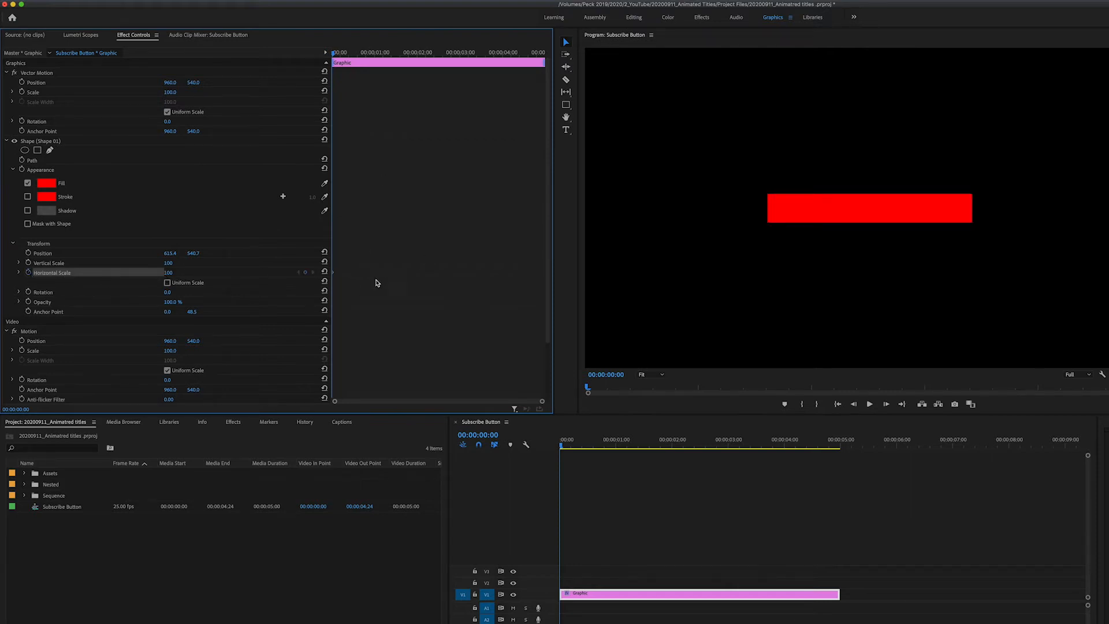
key(=)
key(=)
key(=)
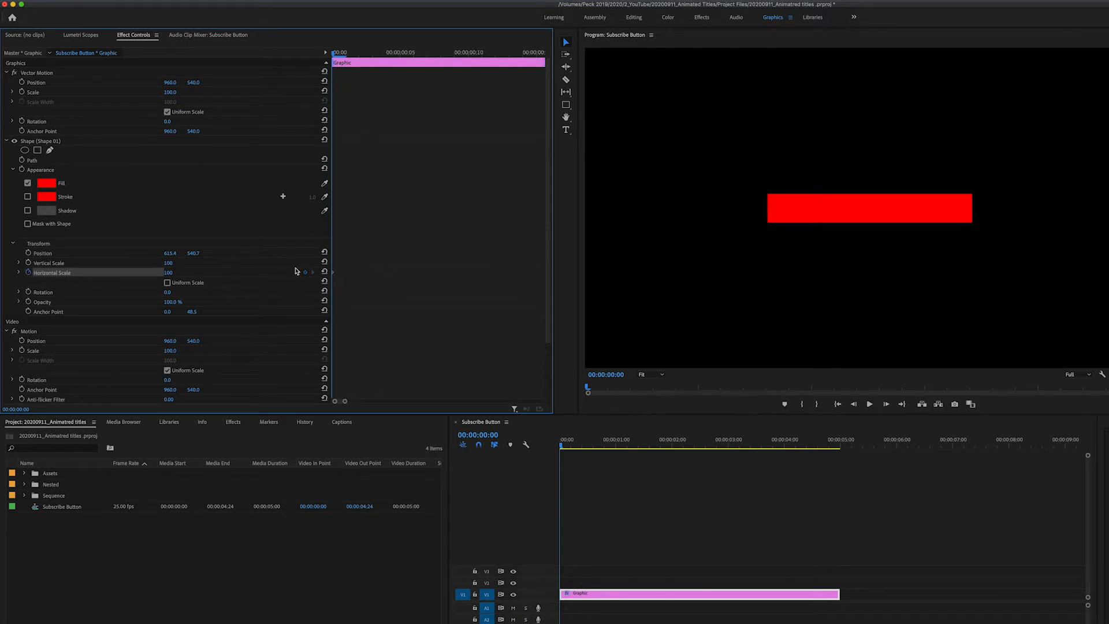
drag(334, 276, 459, 277)
drag(166, 273, 117, 272)
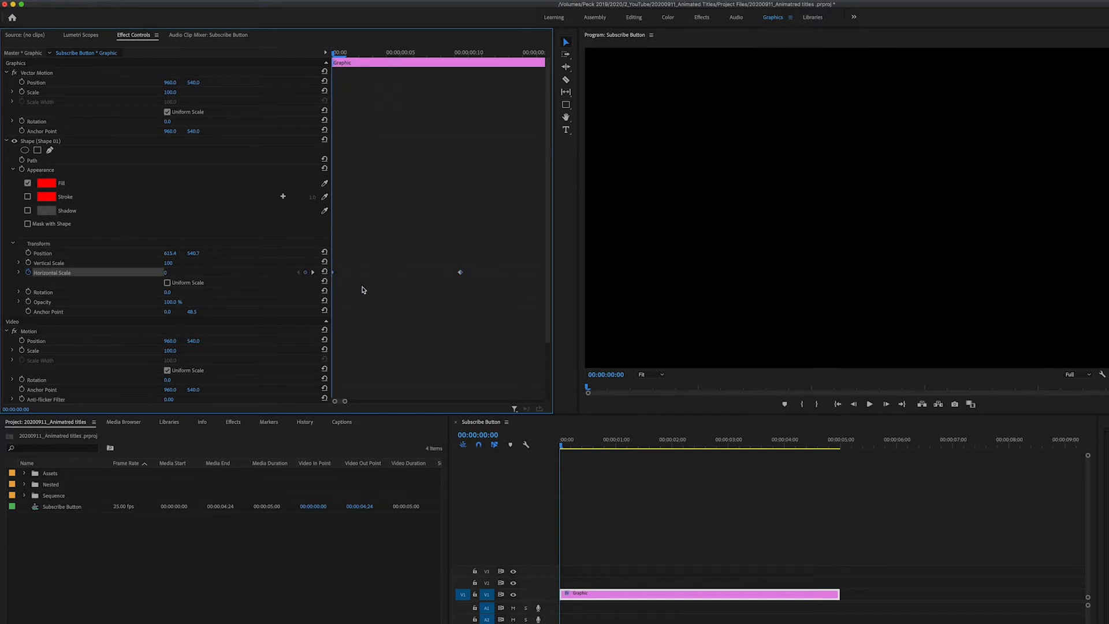
- Play and scrub the start of the sequence repeatedly to check the rectangle's horizontal reveal animation
key(space)
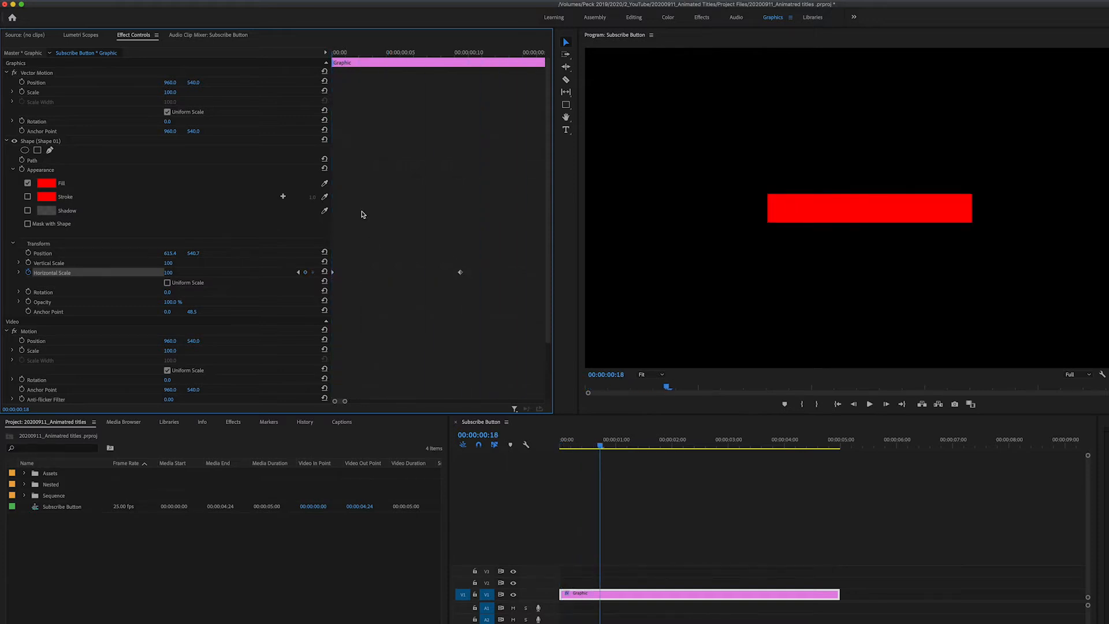
drag(347, 53, 268, 69)
key(space)
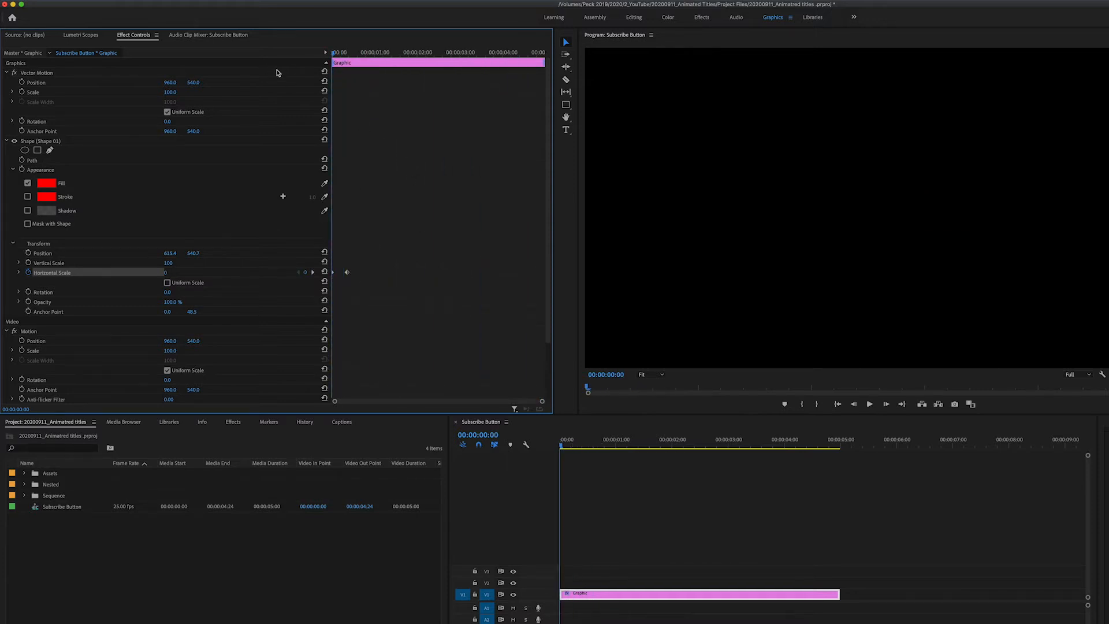
key(space)
key(space)
drag(349, 55, 283, 114)
key(space)
key(space)
key(space)
key(space)
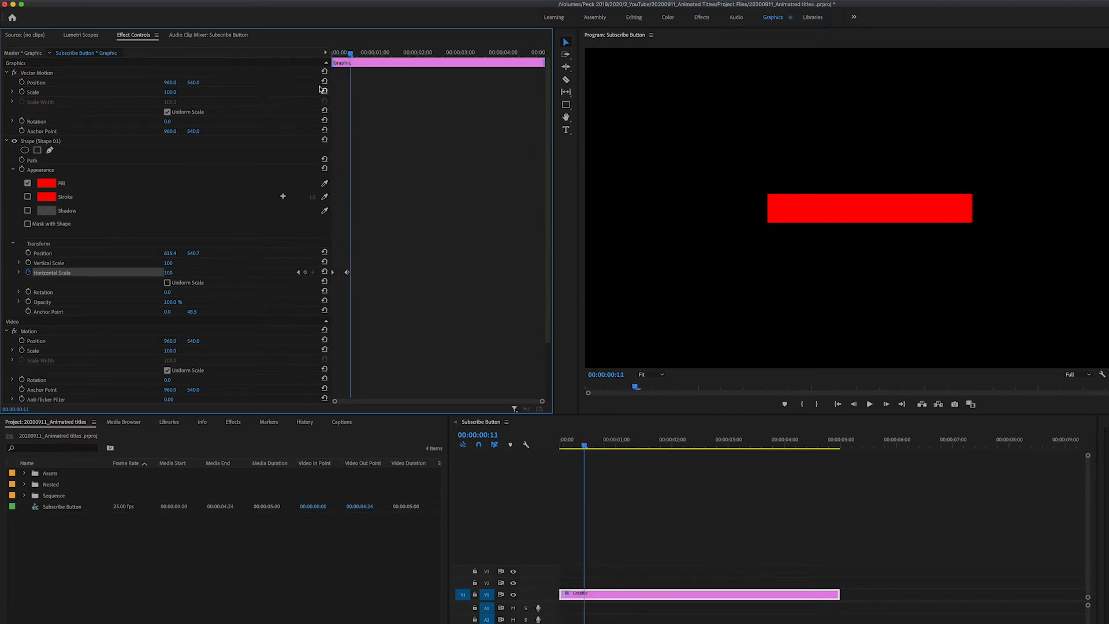
drag(348, 55, 312, 62)
key(space)
key(space)
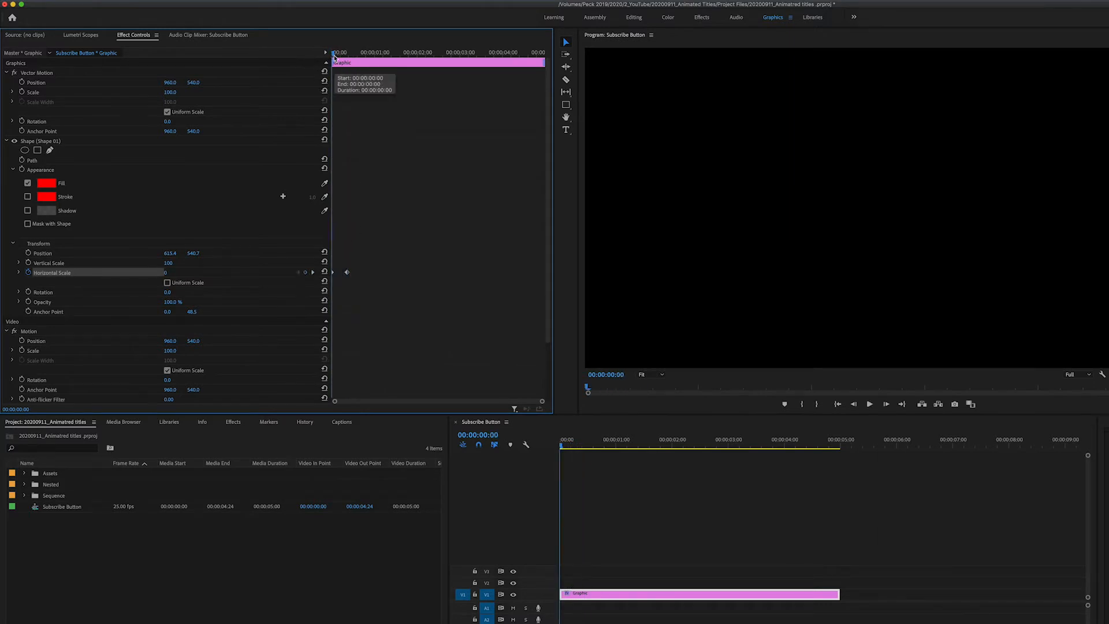
key(space)
mouse_move(343, 60)
mouse_down()
mouse_move(320, 79)
mouse_move(348, 78)
mouse_up()
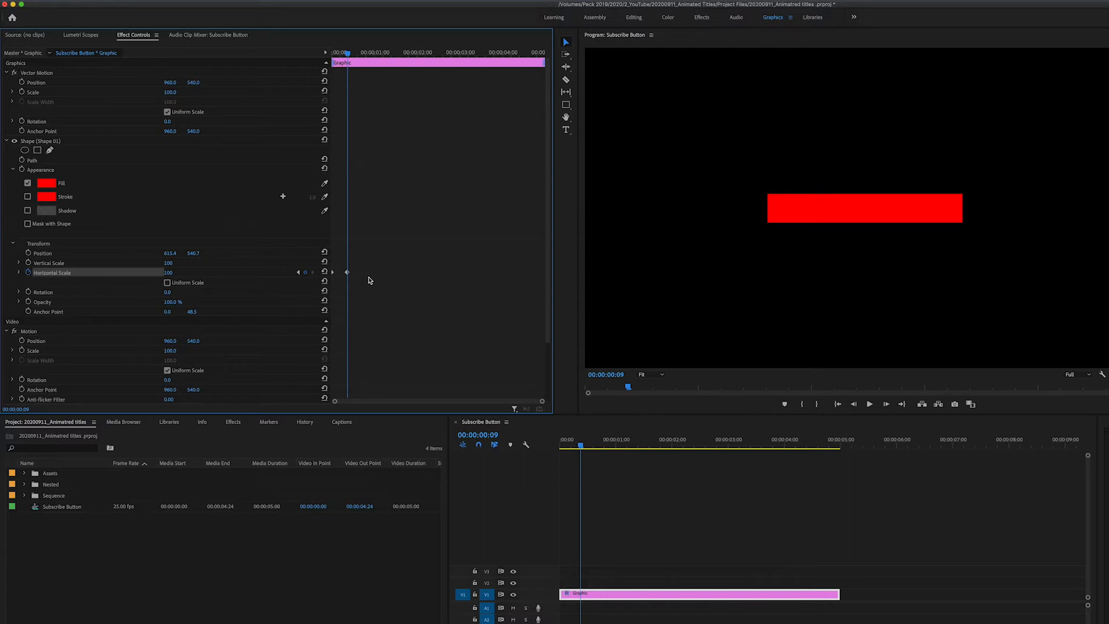
- Apply Ease In to Shape 01's ending Horizontal Scale keyframe and Ease Out to its starting keyframe, and reveal the velocity graph
key(=)
key(=)
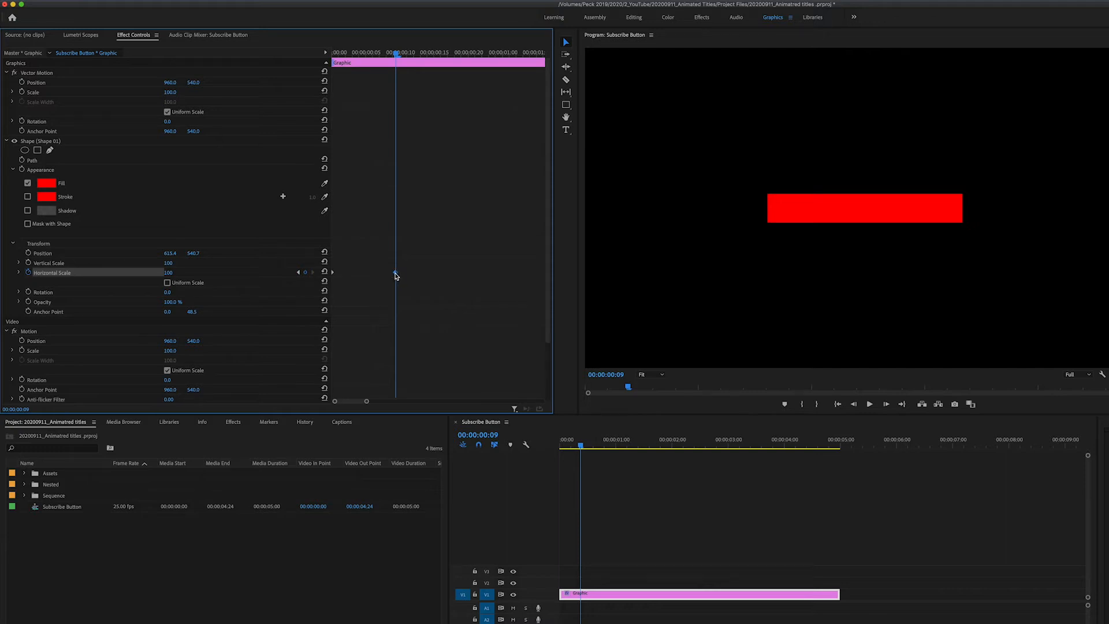
right_click(396, 275)
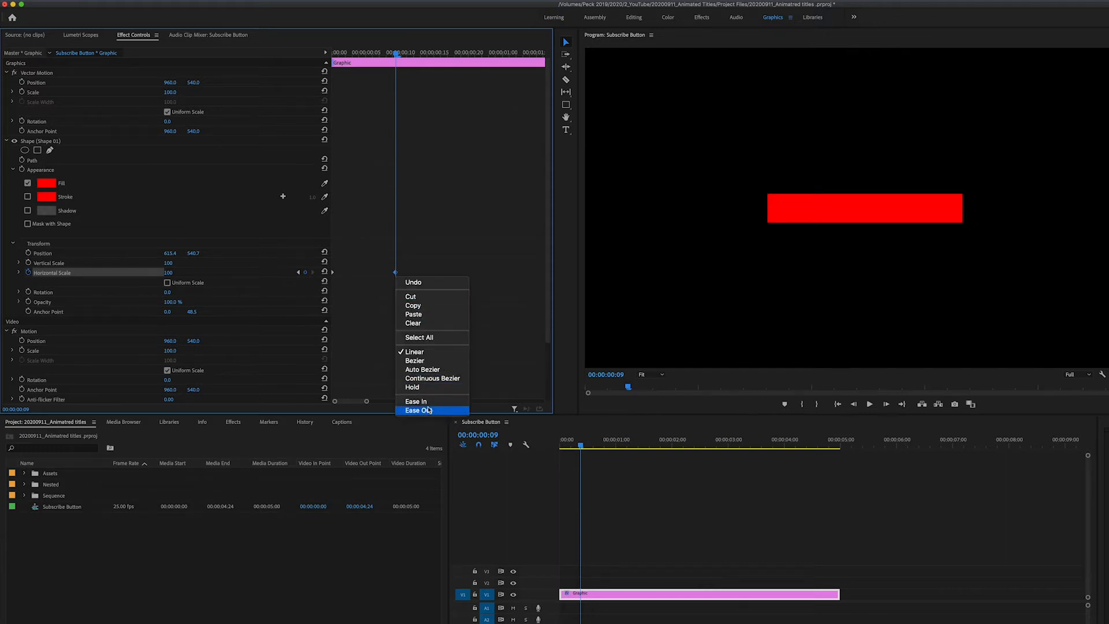
click(421, 403)
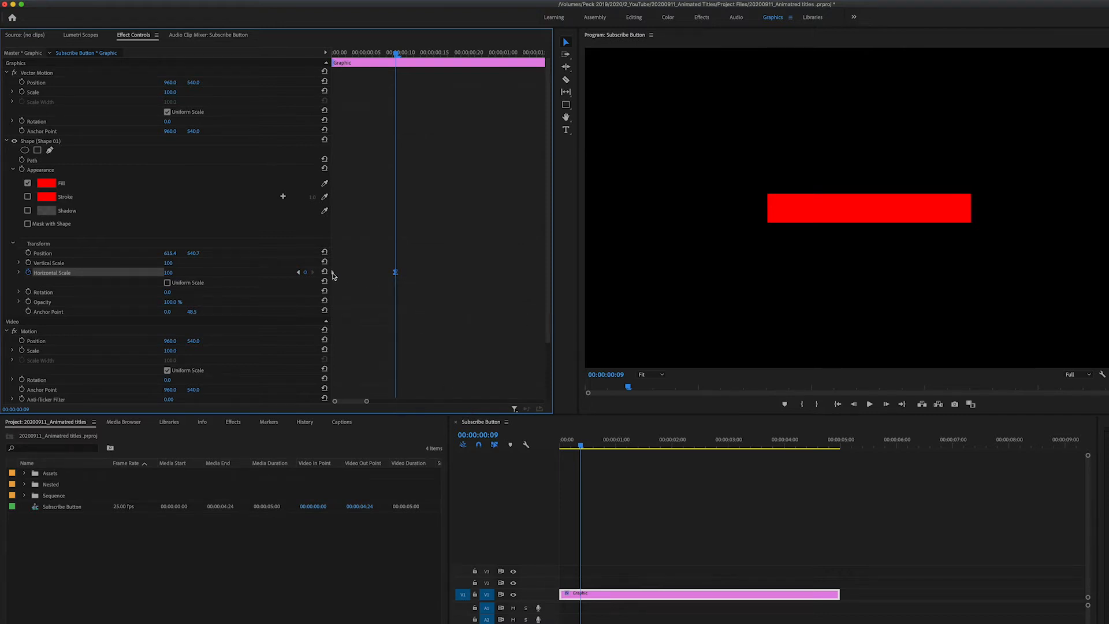
right_click(333, 276)
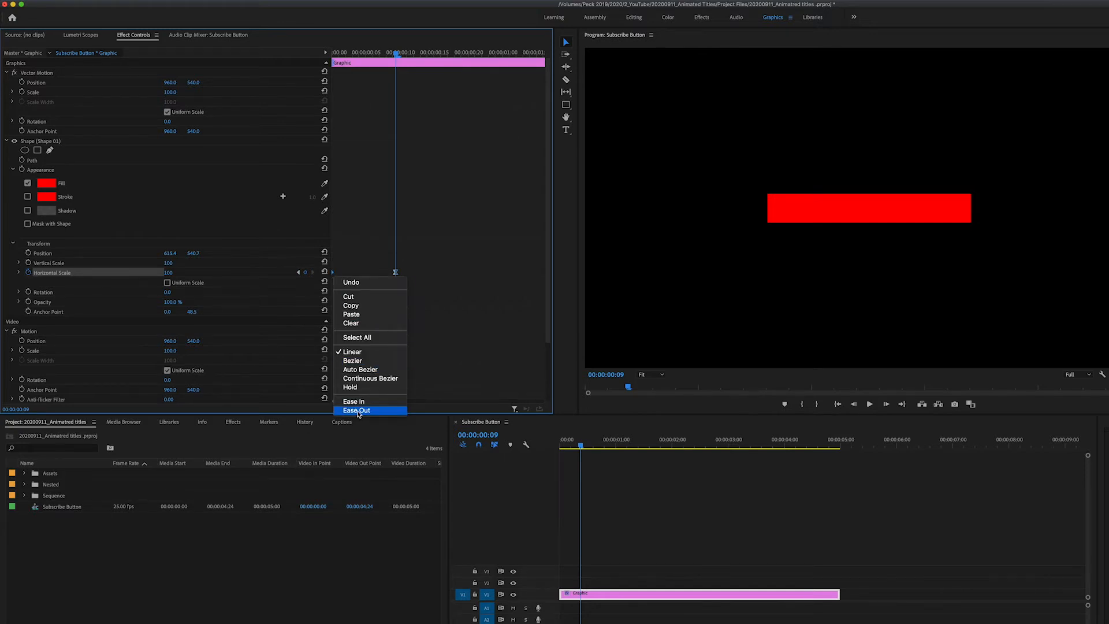
click(358, 411)
click(19, 272)
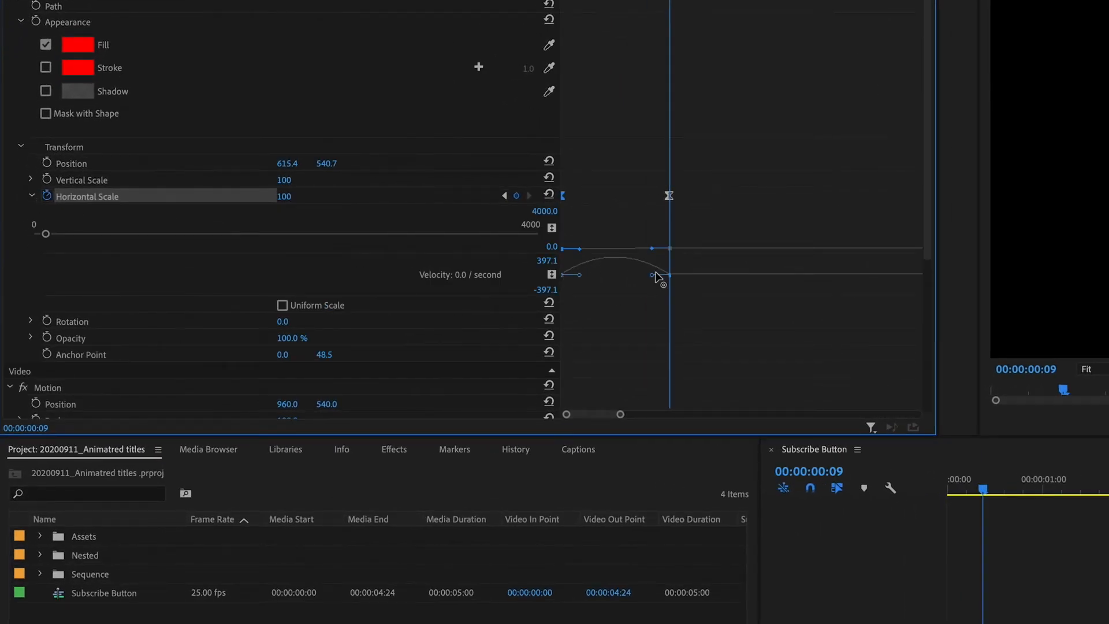
- Reapply Ease In to the last Horizontal Scale keyframe and Ease Out to the first, checking the velocity curve in between
ctrl+click(669, 195)
right_click(669, 196)
click(725, 415)
key(Left)
key(Left)
key(Left)
key(Right)
key(Right)
key(Right)
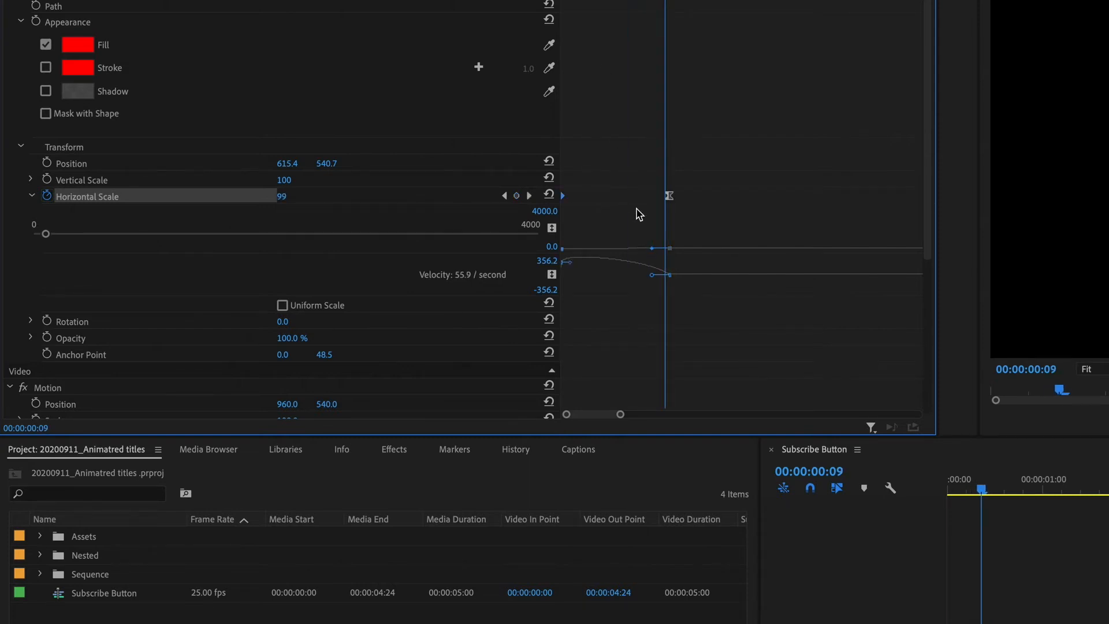
right_click(562, 200)
click(602, 429)
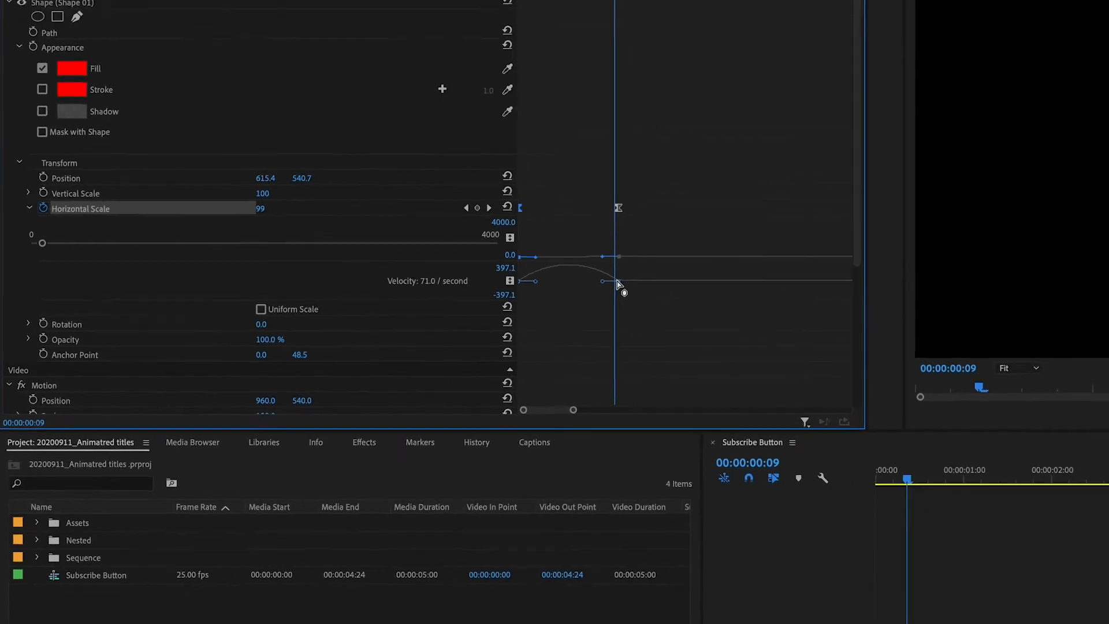
- Play the start of the sequence repeatedly to review the rectangle's eased horizontal reveal
key(Home)
key(space)
key(space)
key(space)
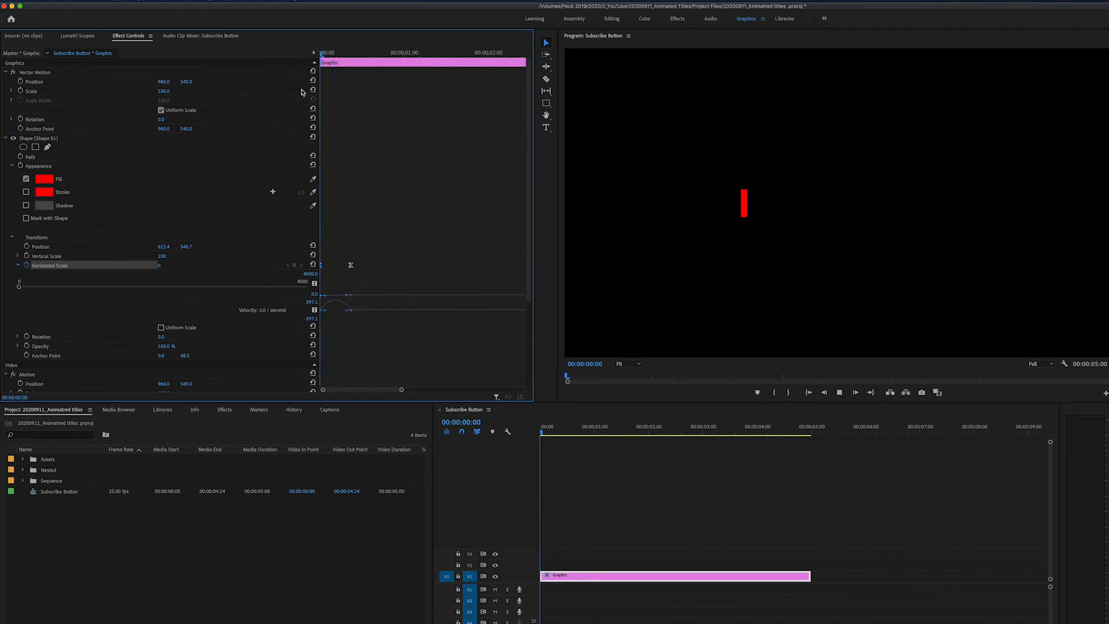
key(space)
click(334, 56)
key(space)
key(space)
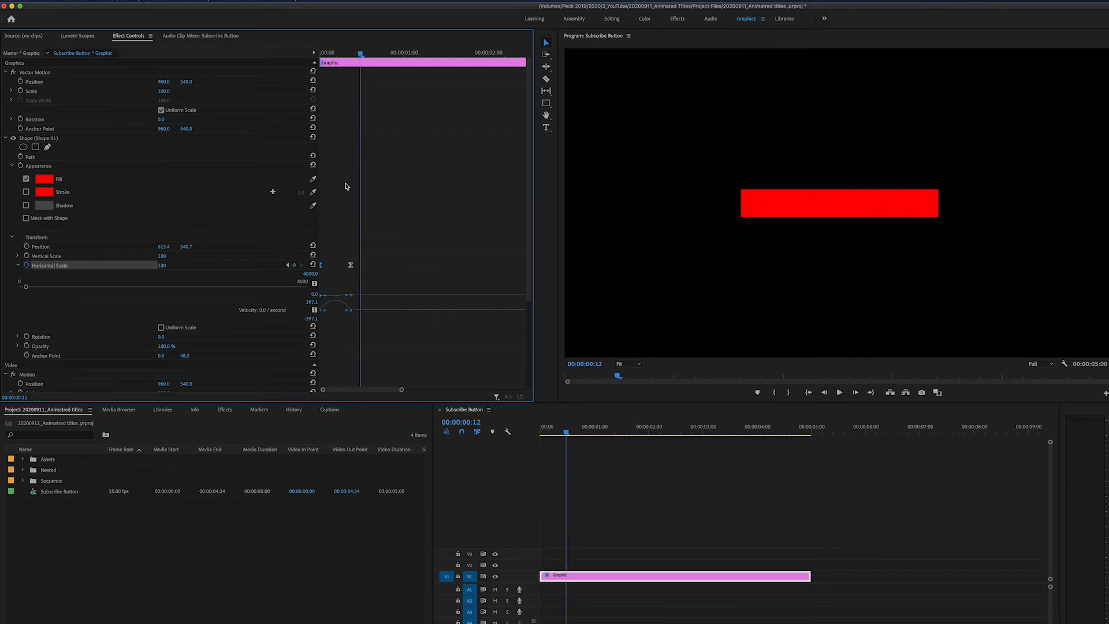
drag(337, 59, 313, 61)
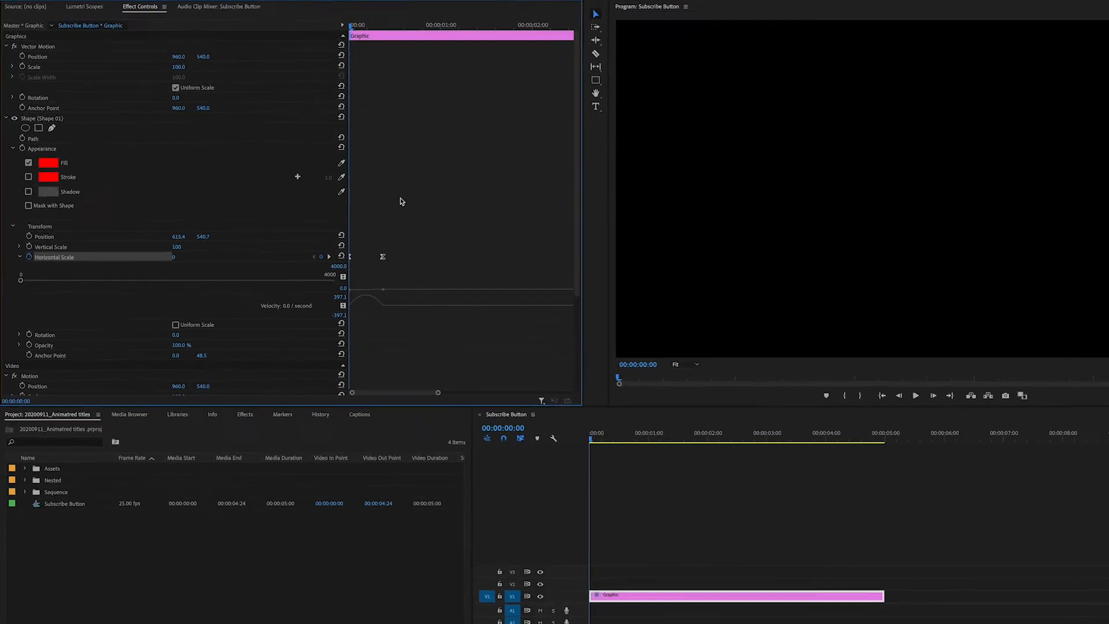
- Lengthen the incoming velocity handle of the last Horizontal Scale keyframe so the rectangle grows quickly and slows gradually
click(369, 213)
key(equal)
key(equal)
click(784, 199)
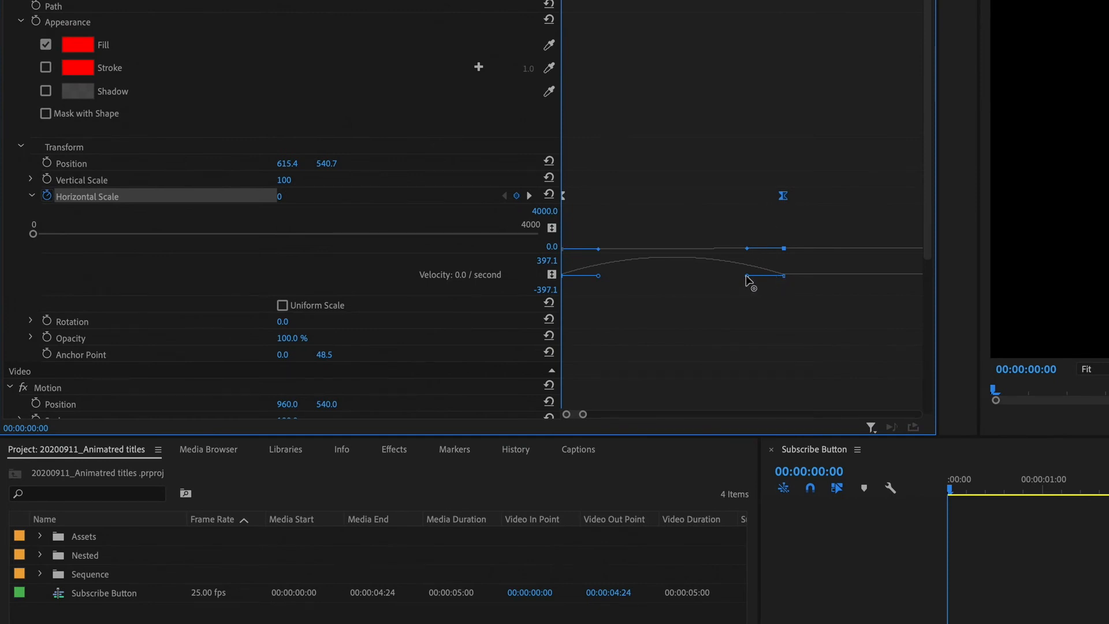
drag(748, 276, 701, 275)
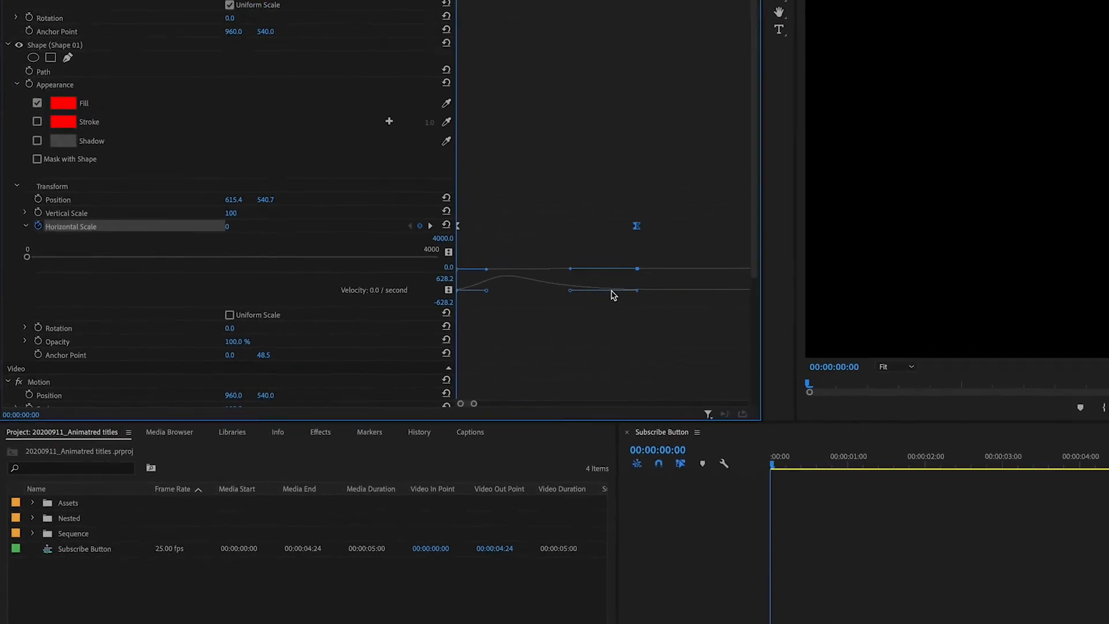
- Replay the opening frames several times to check how the rectangle's reveal moves with the reshaped velocity curve
key(space)
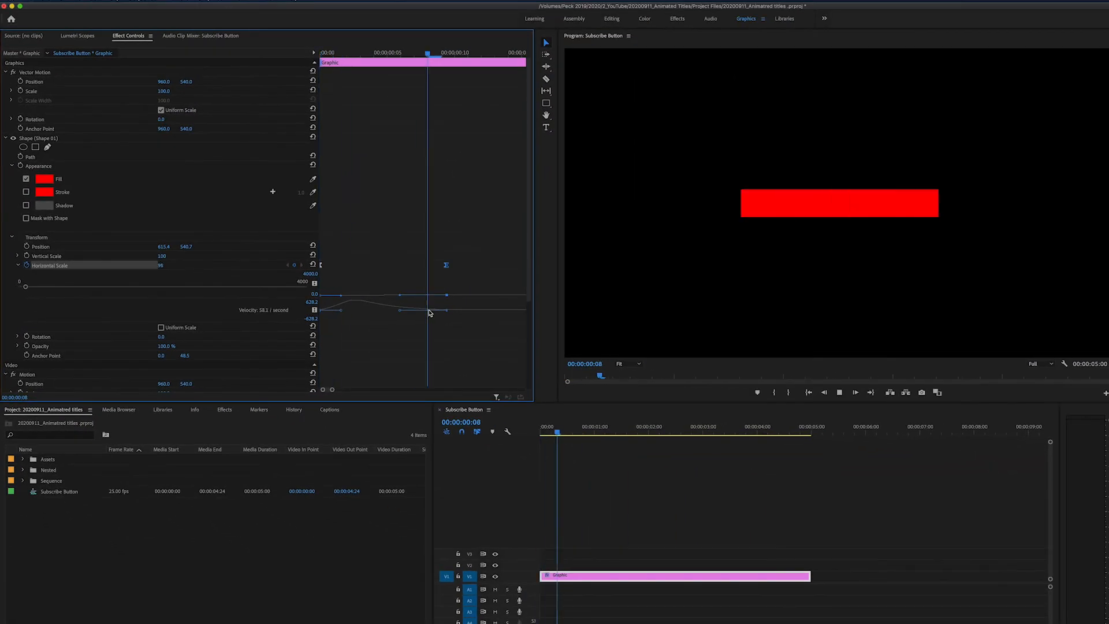
key(space)
drag(346, 53, 270, 89)
key(space)
key(space)
drag(345, 53, 270, 70)
key(space)
key(space)
drag(356, 53, 287, 74)
key(space)
key(space)
key(Left)
key(Right)
drag(360, 54, 300, 65)
key(space)
key(space)
drag(468, 53, 289, 64)
key(space)
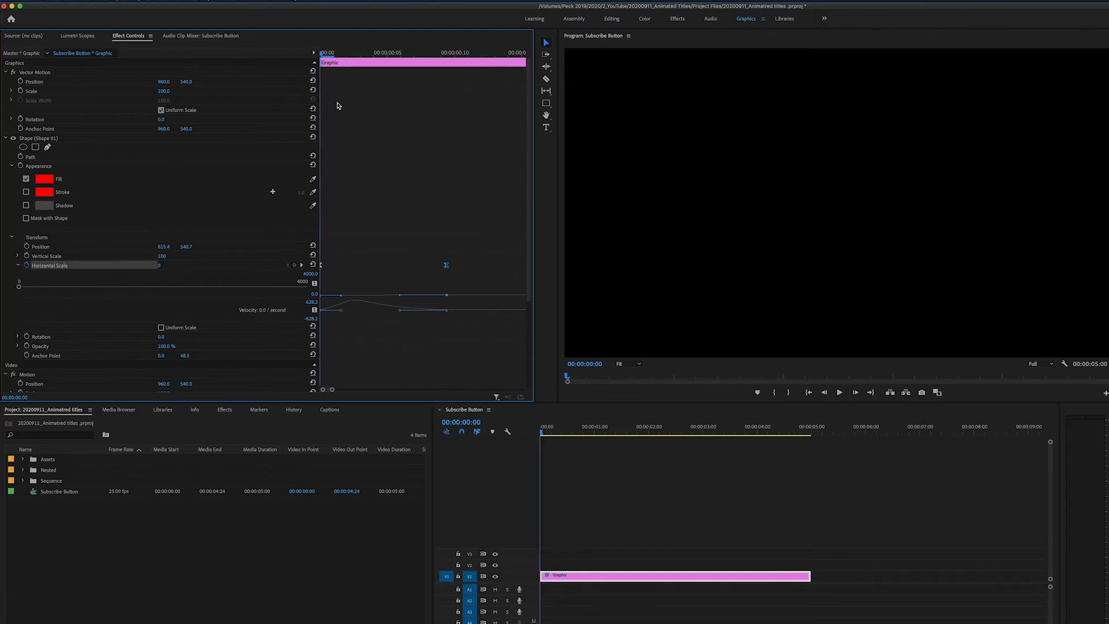
key(space)
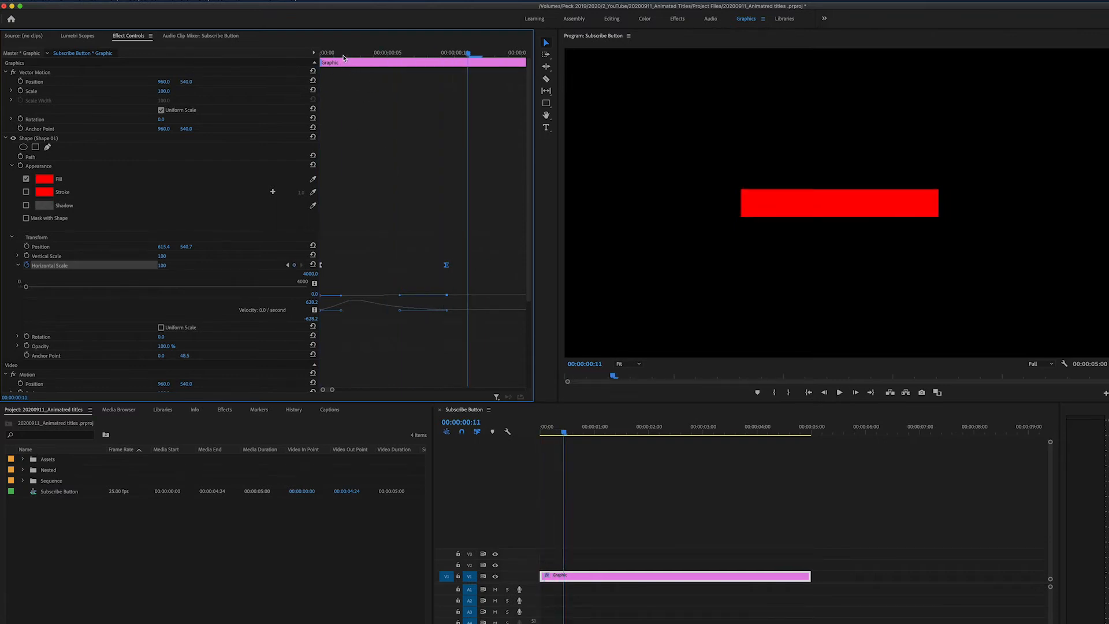
key(Home)
key(space)
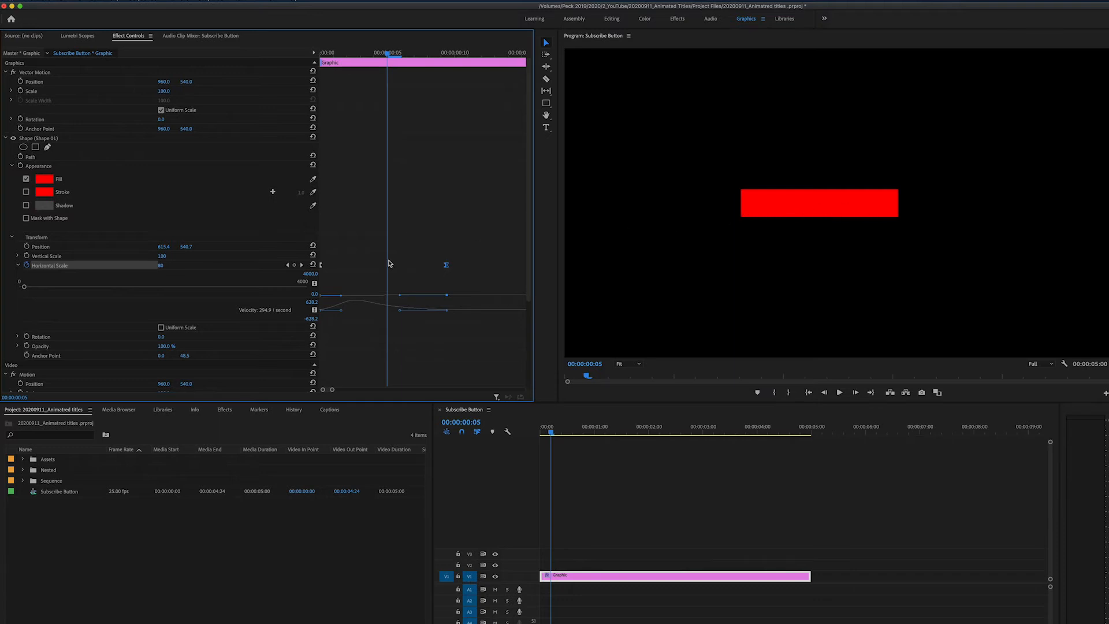
- Duplicate Shape 01 with its keyframes inside the same graphic, and play both shapes from the start
click(409, 250)
click(37, 138)
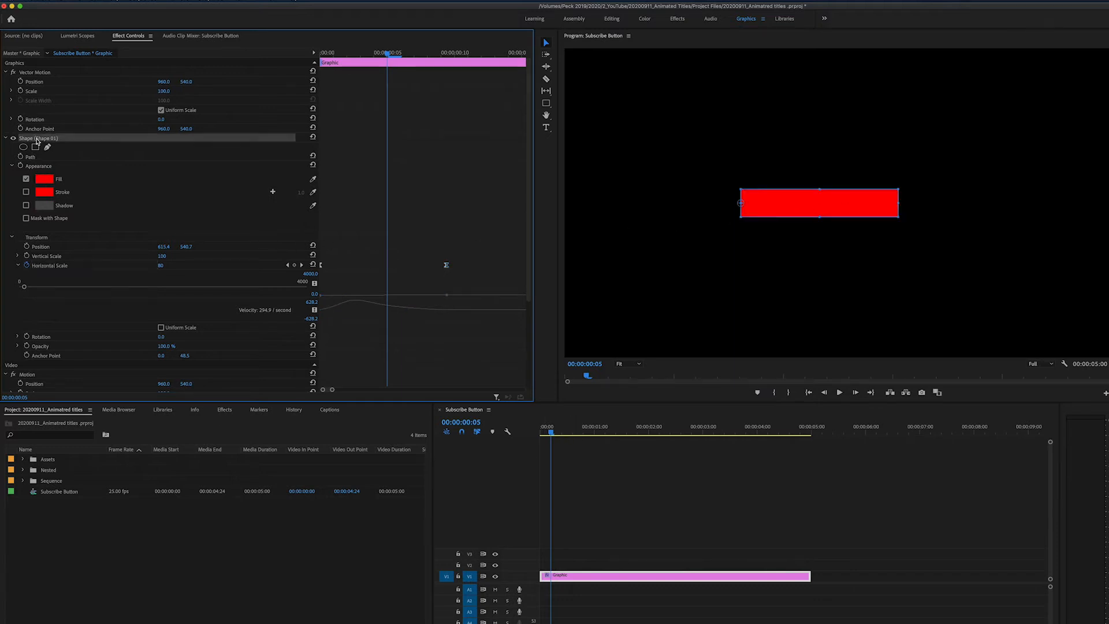
click(7, 138)
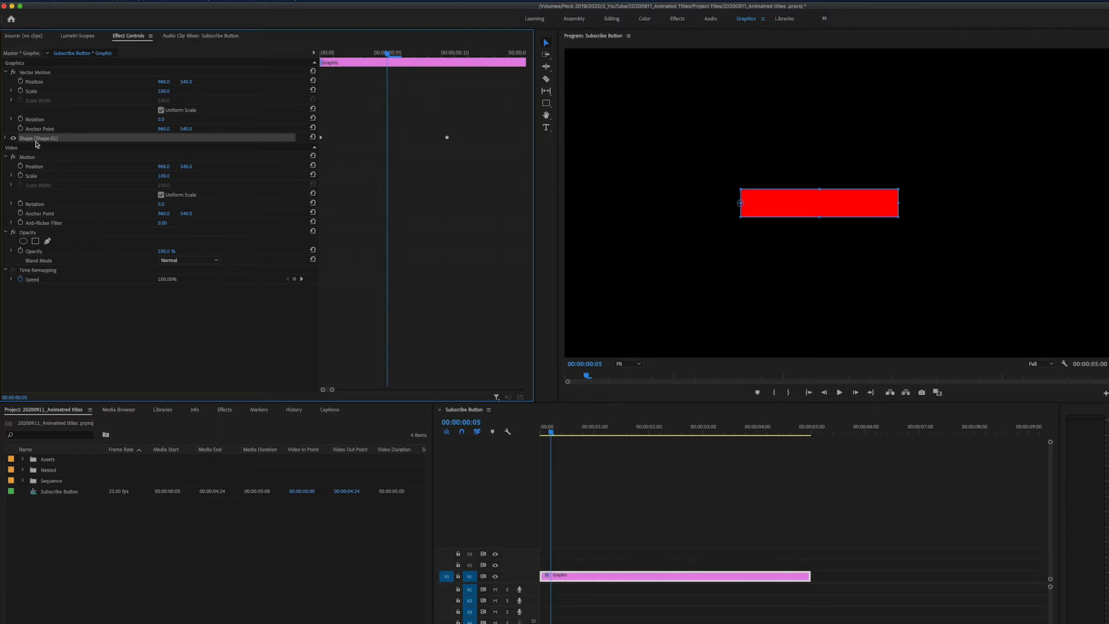
key(super+v)
click(54, 148)
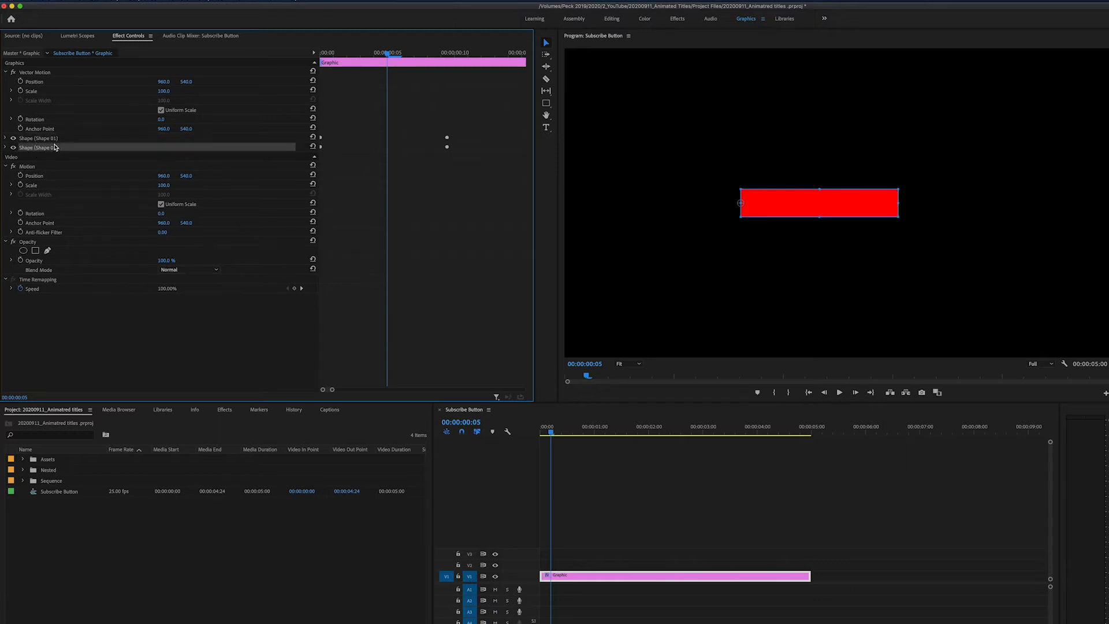
click(363, 62)
click(321, 54)
key(space)
click(36, 138)
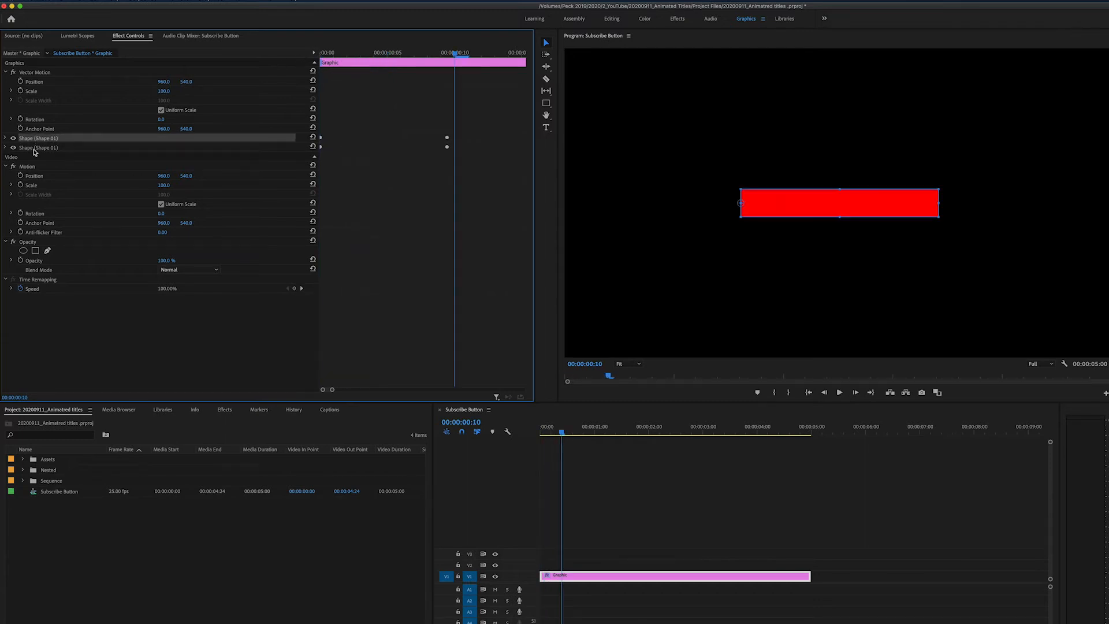
click(35, 148)
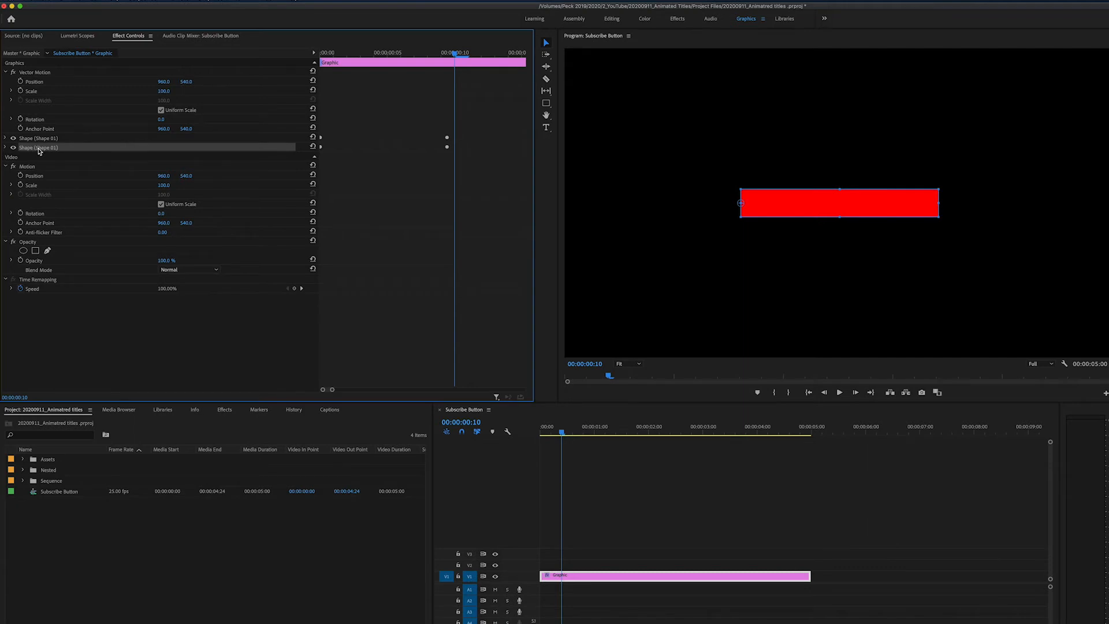
- Rename the lower copy of Shape 01 to White and the upper one to Red
right_click(39, 150)
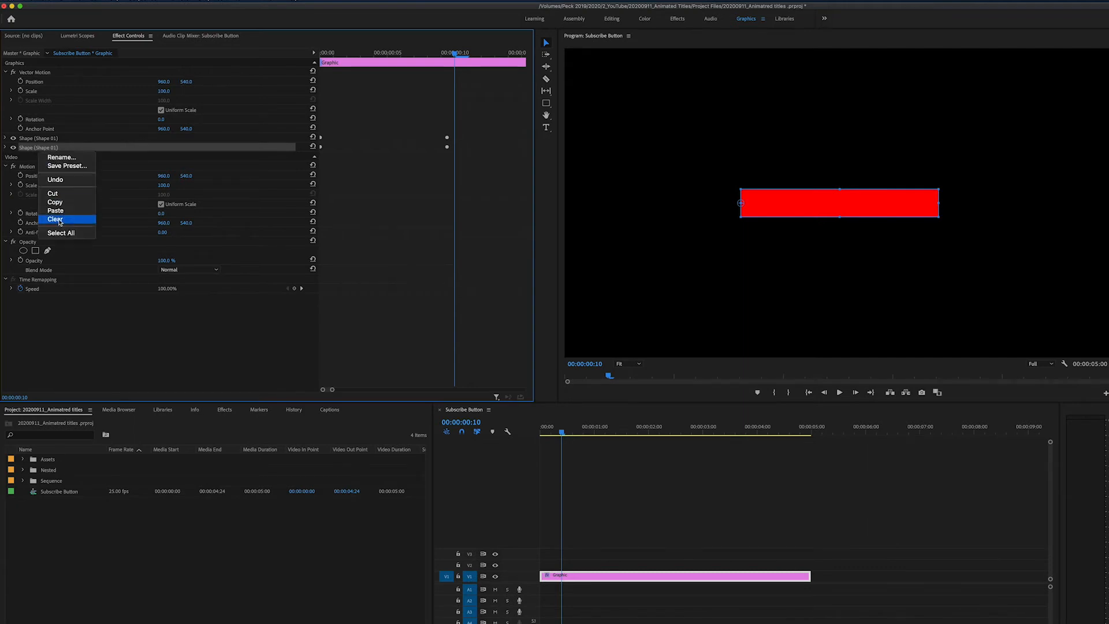
click(69, 160)
text(White)
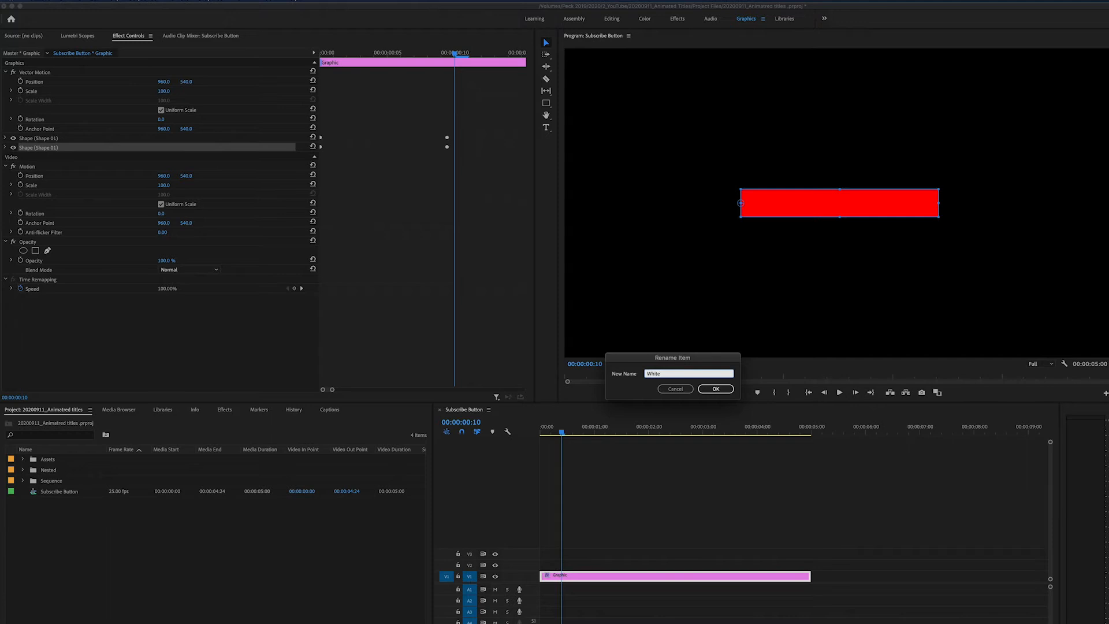
click(717, 389)
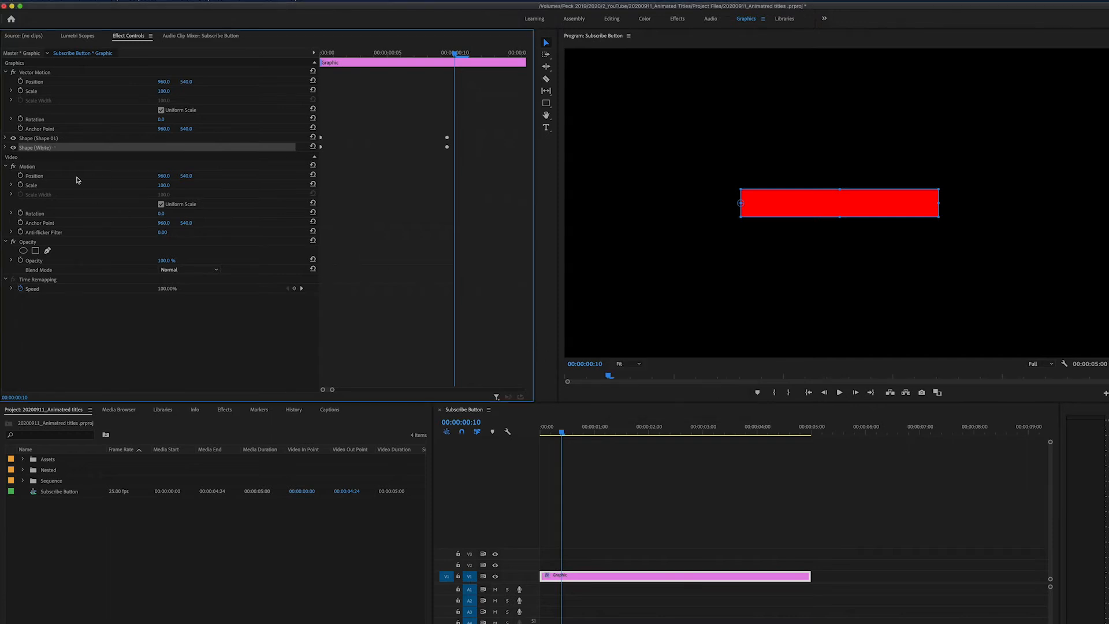
right_click(41, 141)
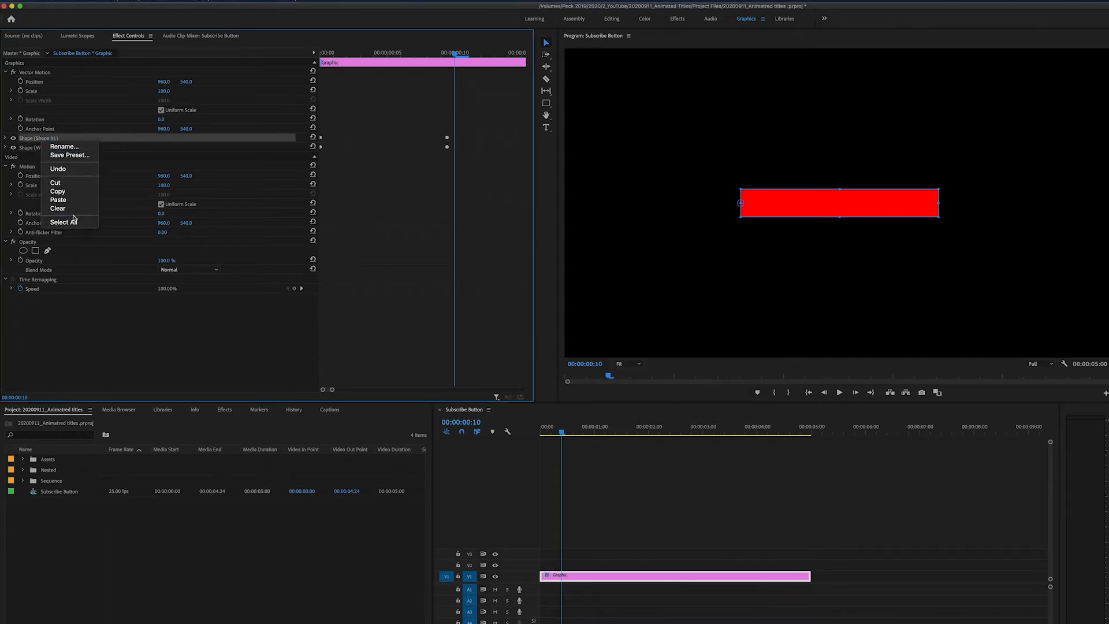
click(75, 147)
text(Red)
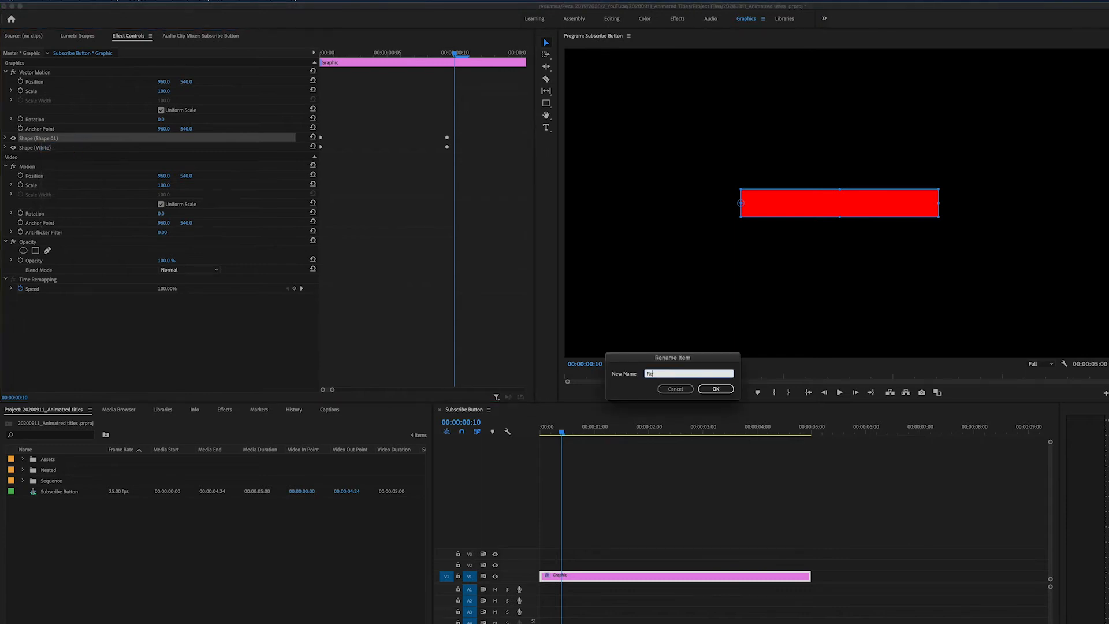
key(Return)
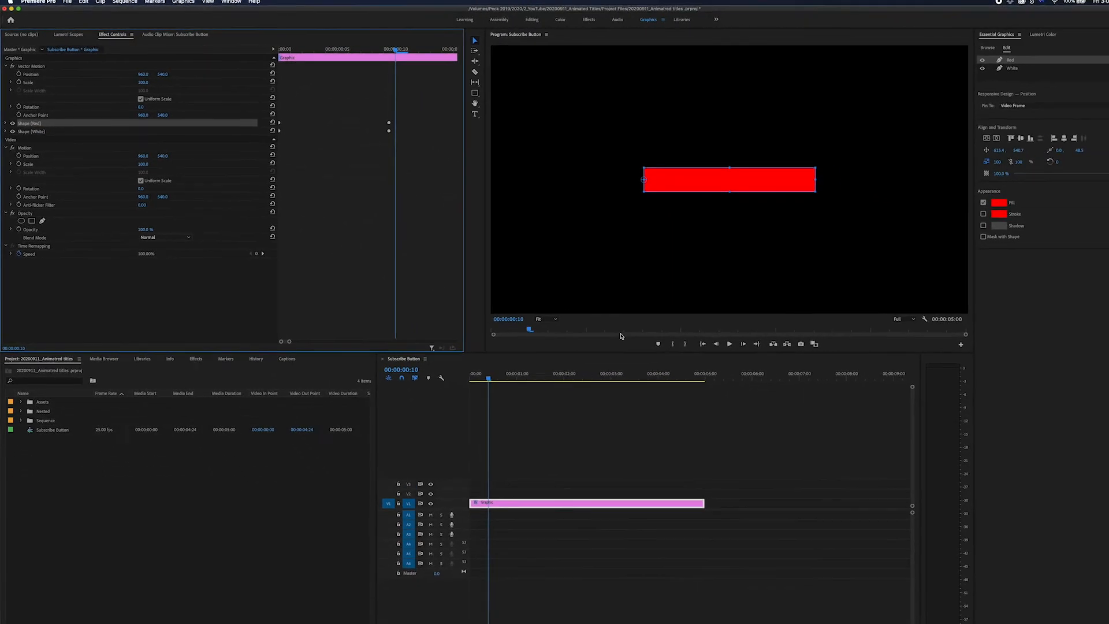
- Change the White shape's fill colour to white
click(31, 128)
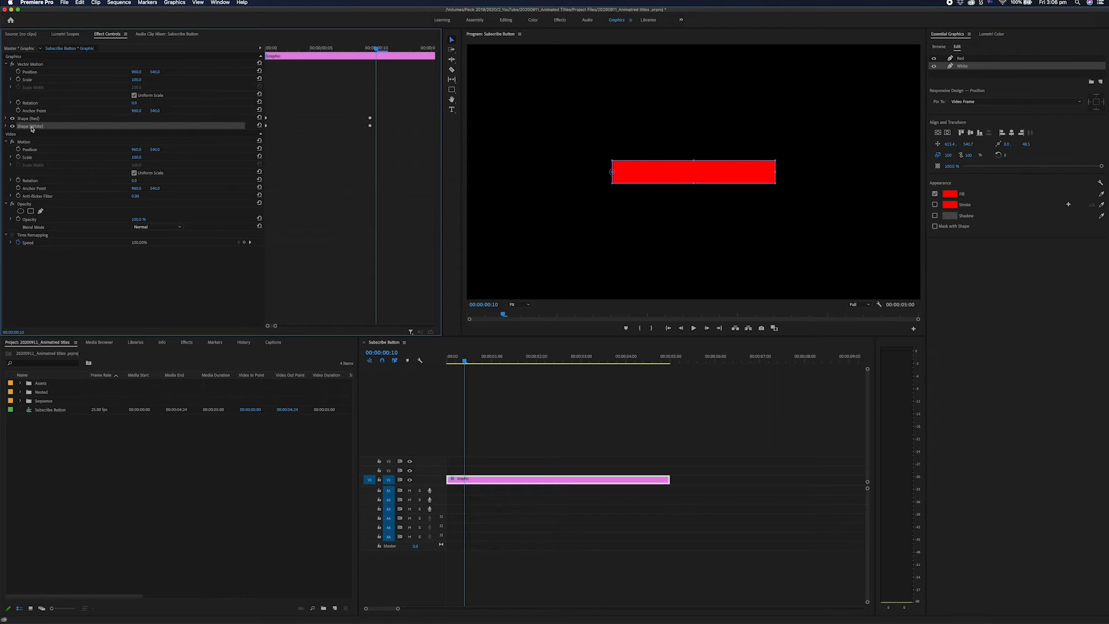
click(950, 194)
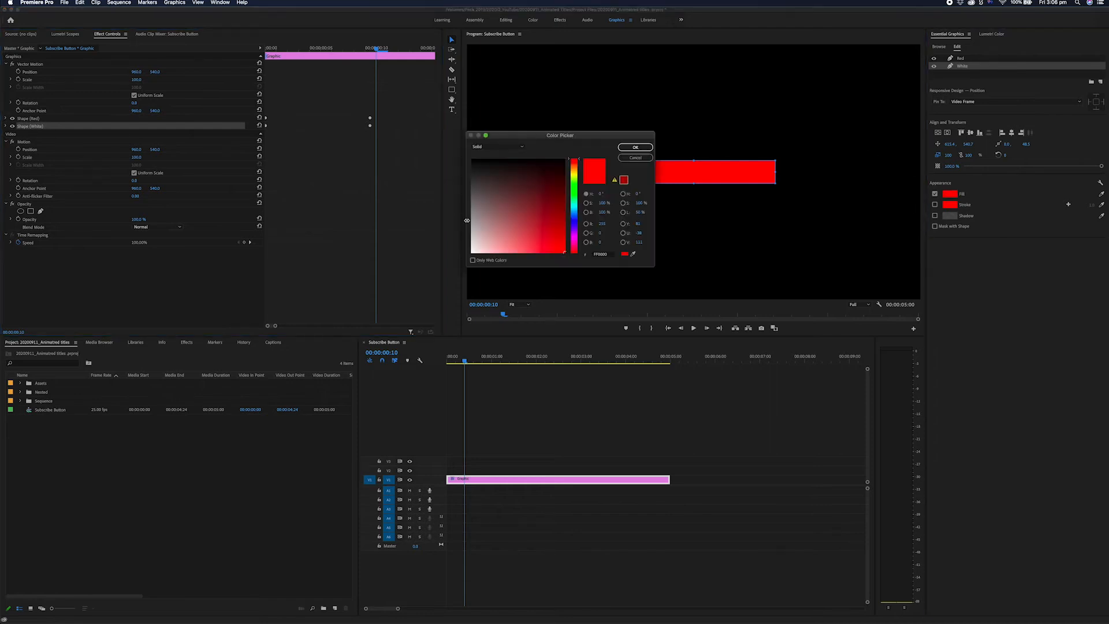
click(472, 252)
click(635, 147)
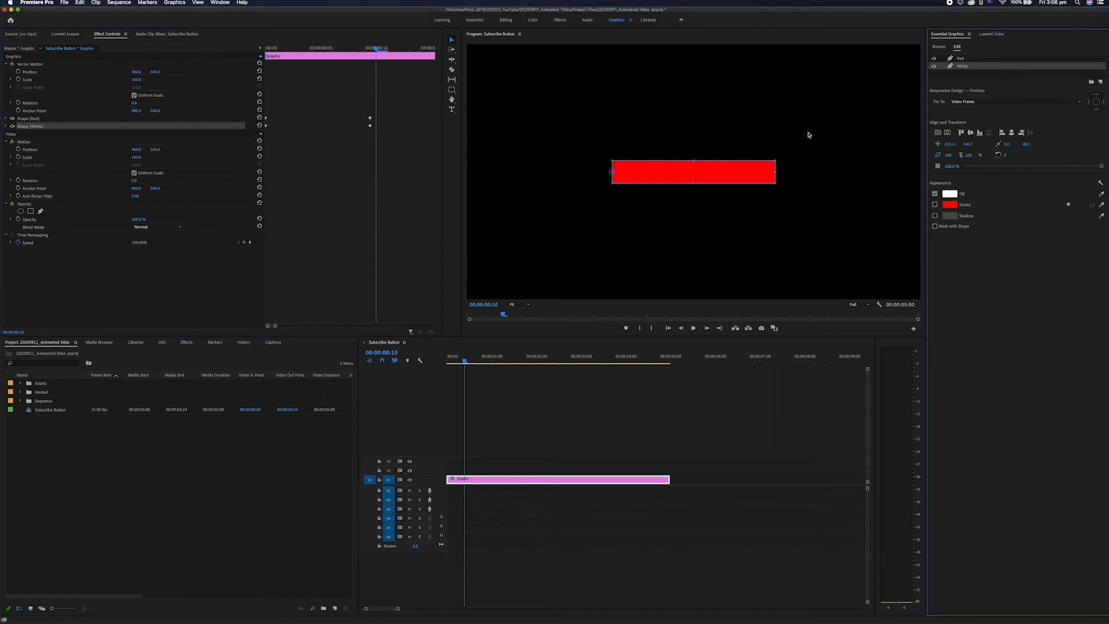
- Hide the Red shape temporarily, play the White shape's reveal several times, and show Red again
click(12, 118)
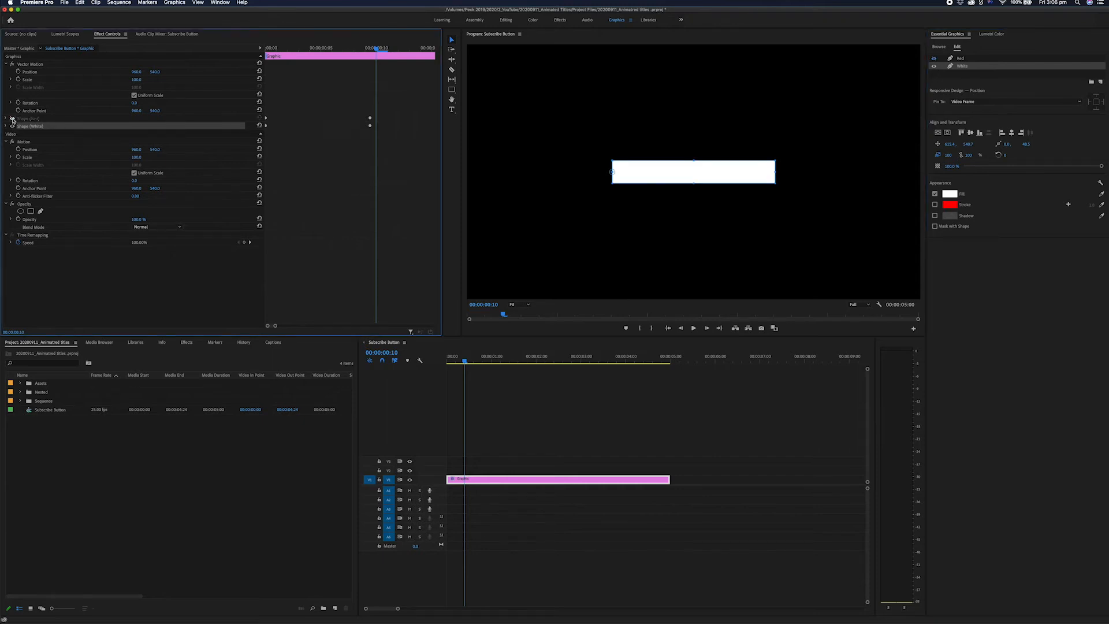
drag(324, 48, 197, 56)
key(space)
key(space)
drag(302, 50, 205, 61)
key(space)
key(space)
drag(325, 48, 236, 61)
key(space)
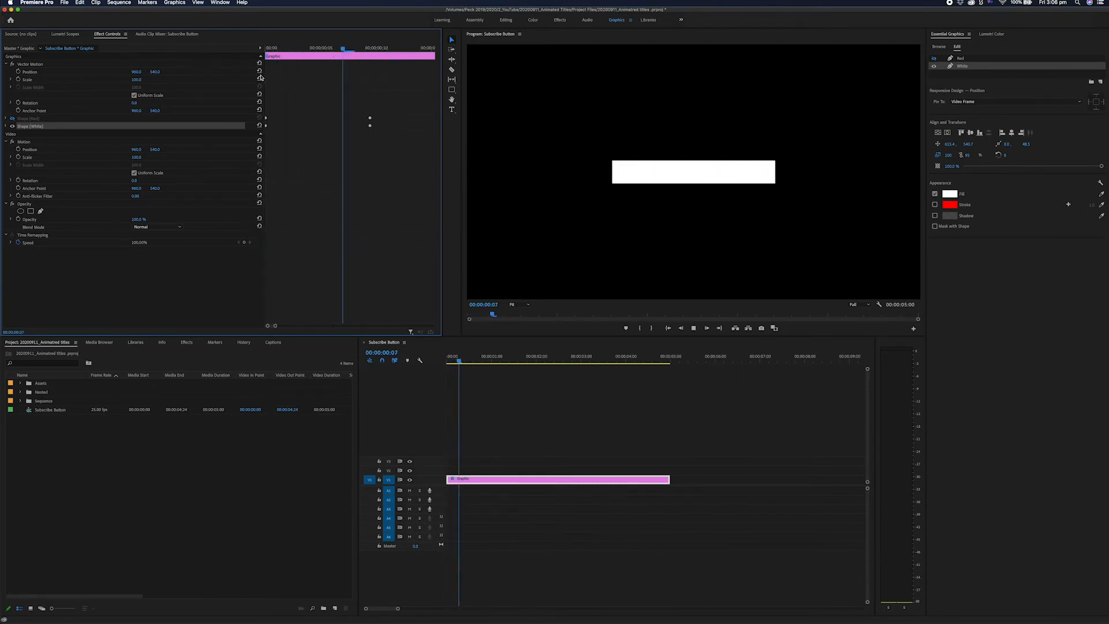
key(space)
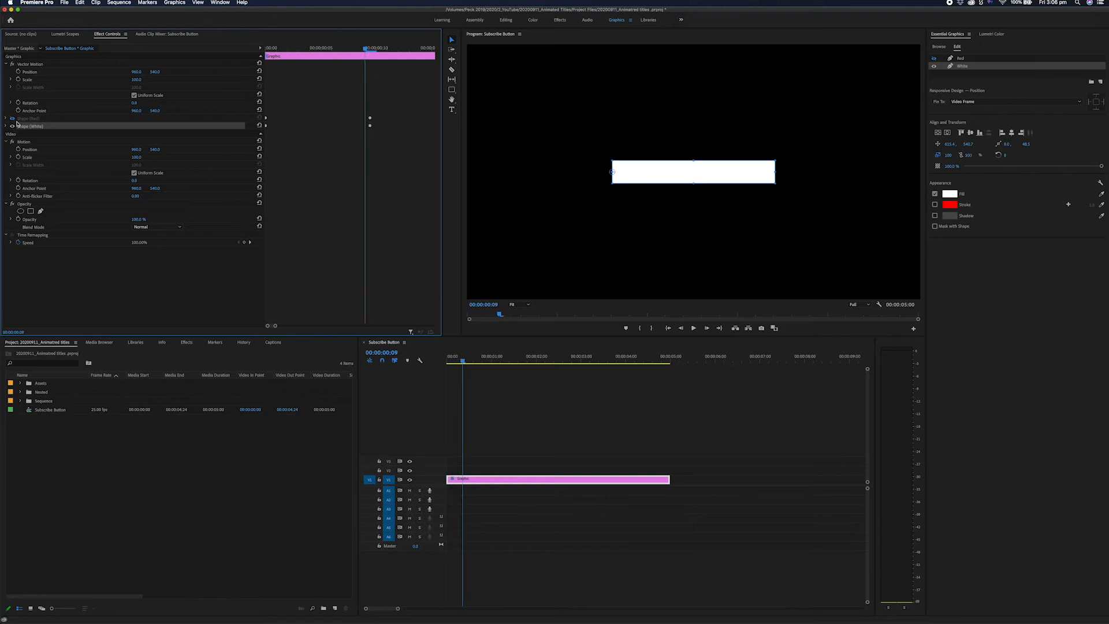
click(12, 118)
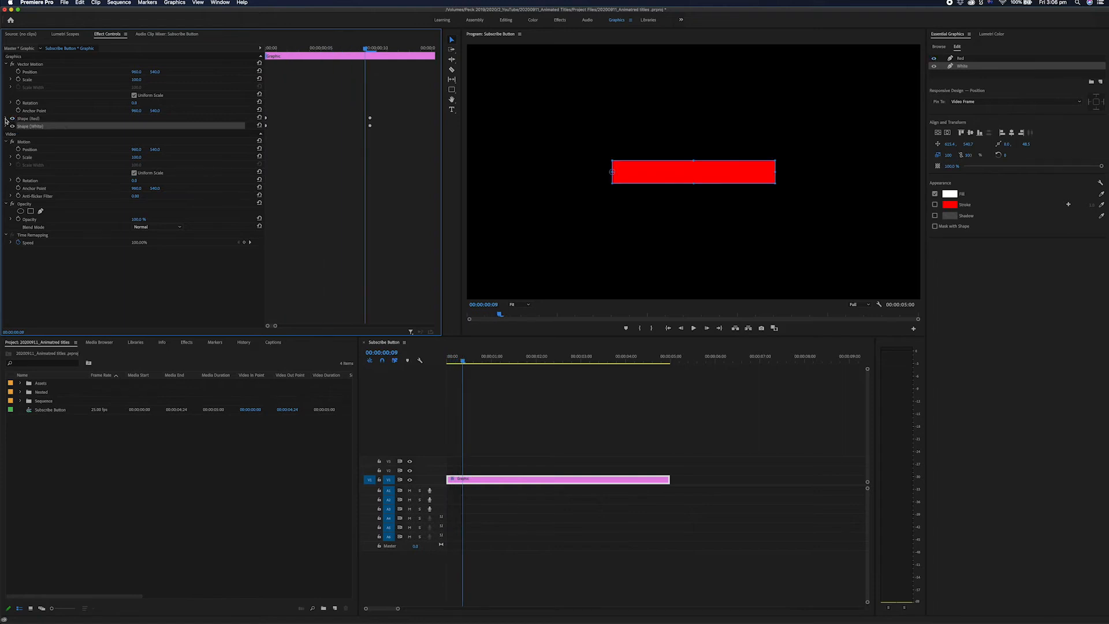
- Move the Red shape's first Horizontal Scale keyframe slightly after the White shape's so the red reveal starts later
click(6, 118)
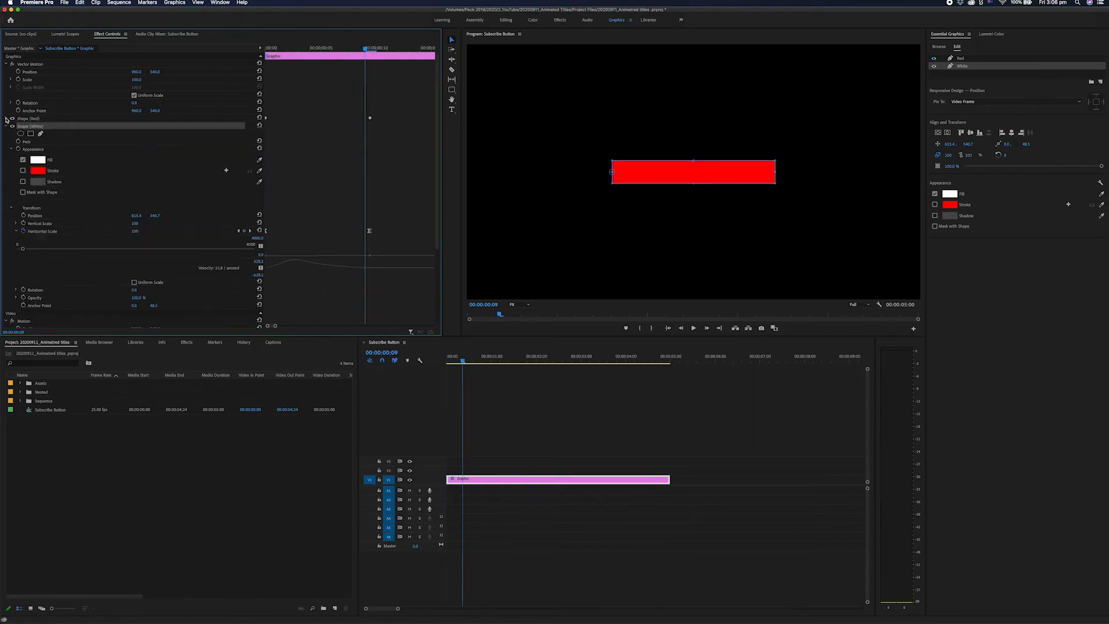
click(37, 119)
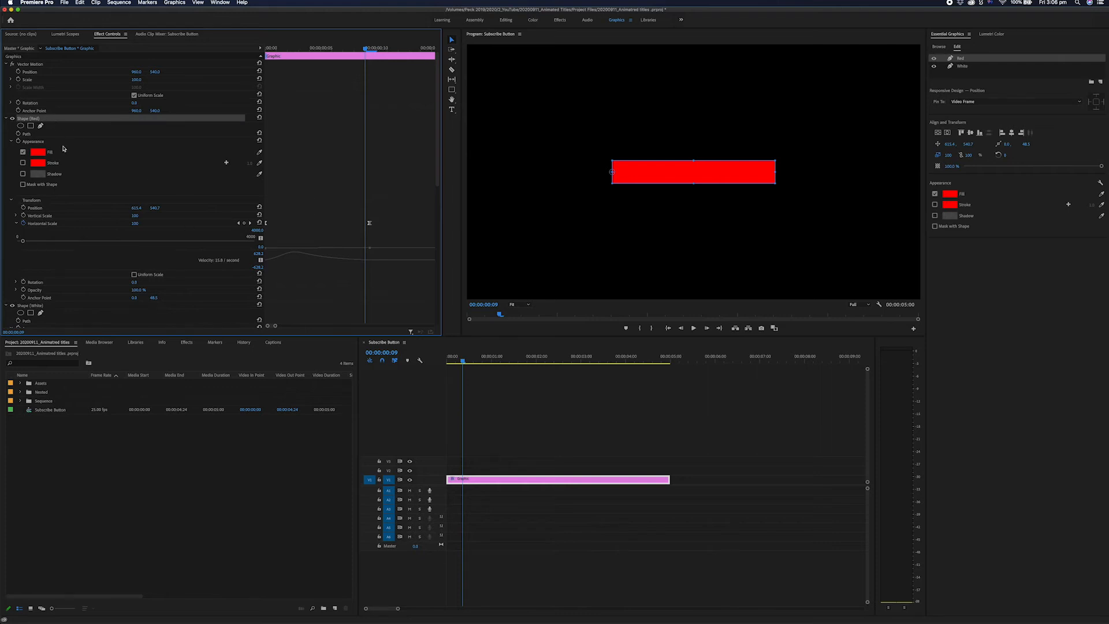
scroll(91, 173, down, 6)
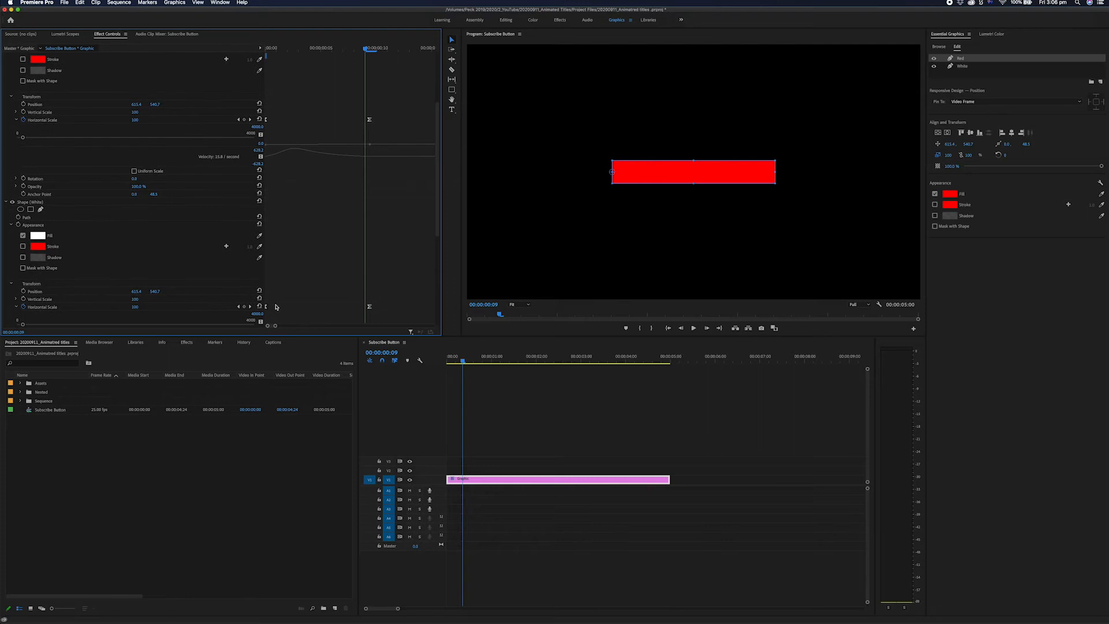
mouse_move(308, 54)
mouse_down()
mouse_move(286, 56)
mouse_move(315, 57)
mouse_move(306, 58)
mouse_up()
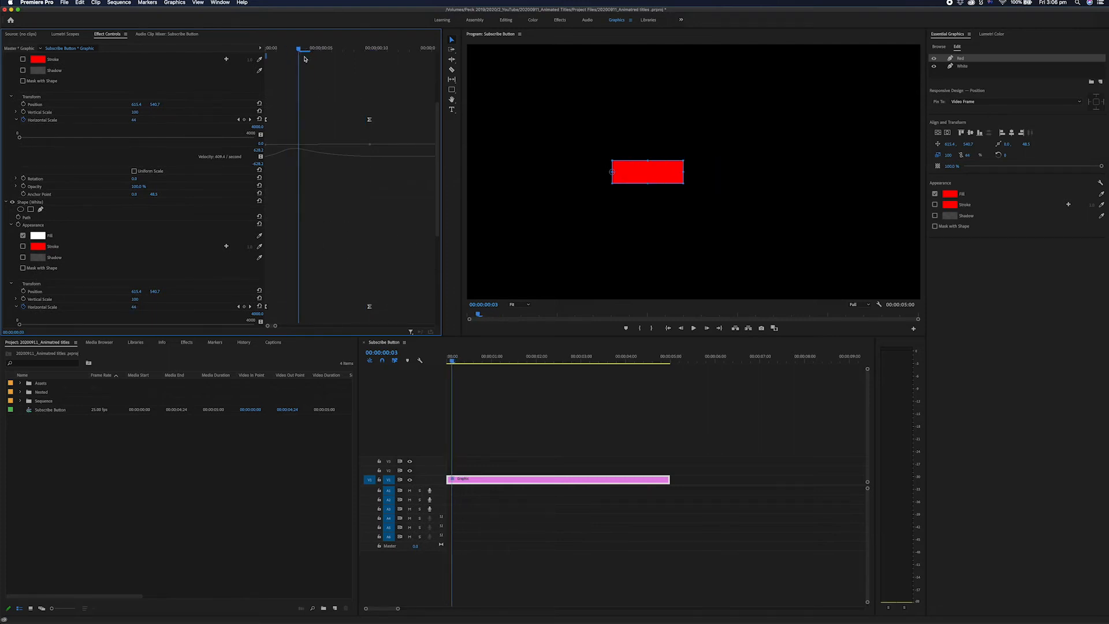
scroll(231, 147, up, 5)
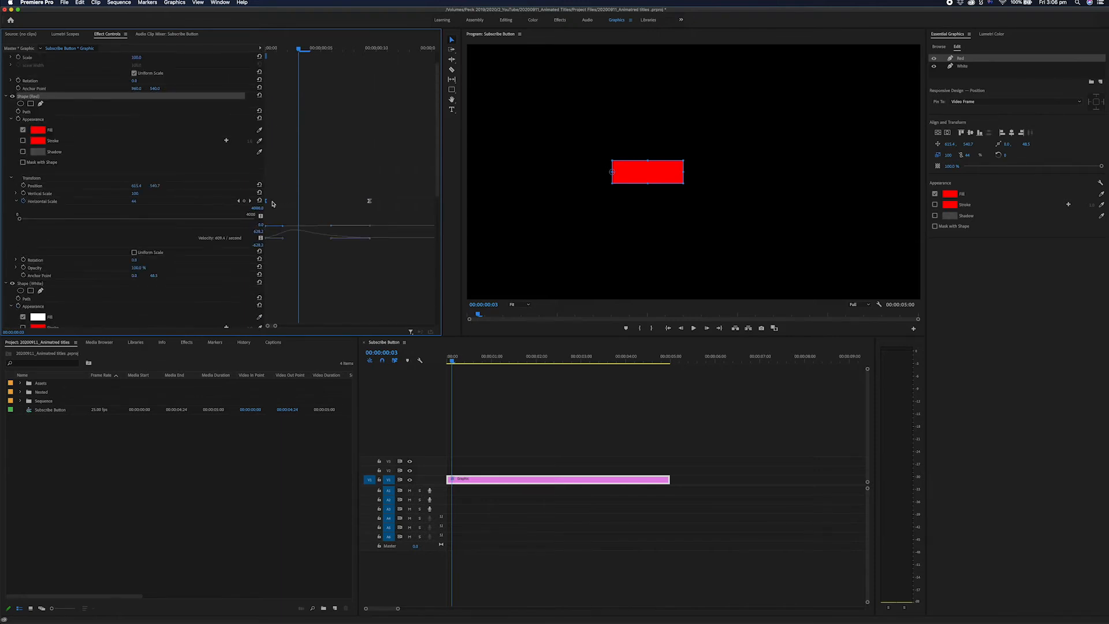
drag(266, 203, 274, 204)
key(Home)
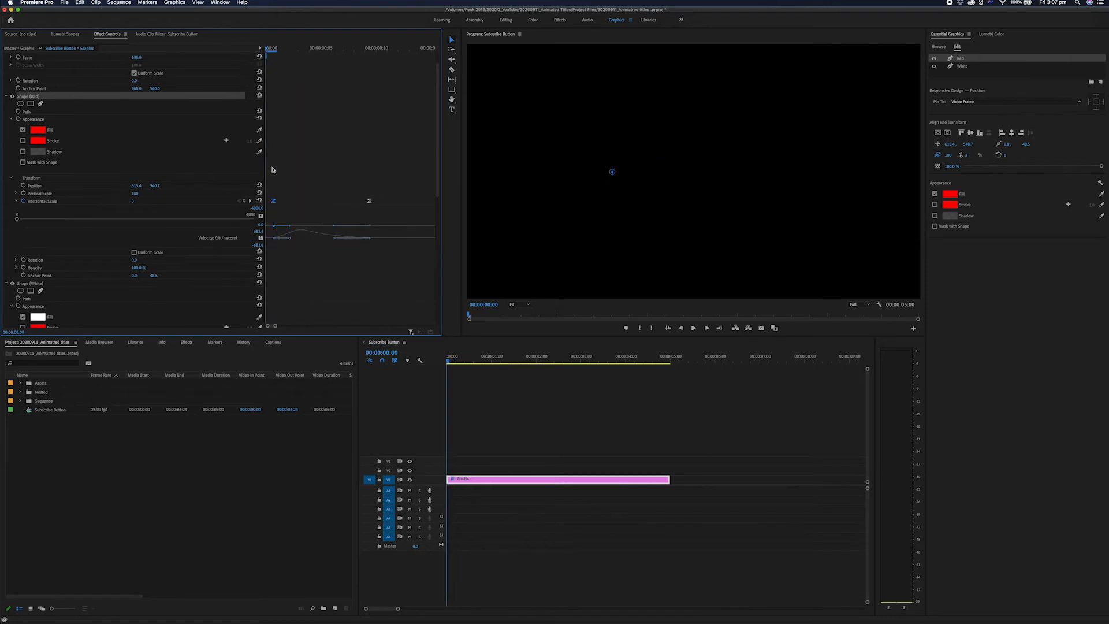
- Play and scrub the first frames repeatedly to check how the white edge leads the red reveal
scroll(296, 265, down, 4)
key(space)
key(space)
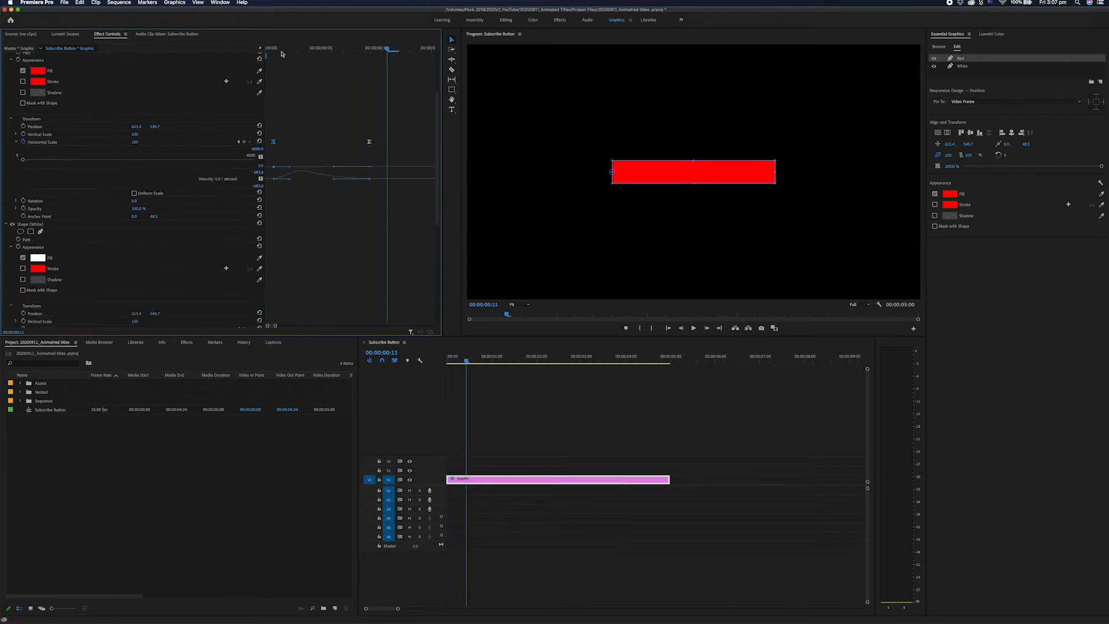
drag(282, 51, 251, 63)
drag(262, 60, 298, 53)
scroll(279, 57, down, 3)
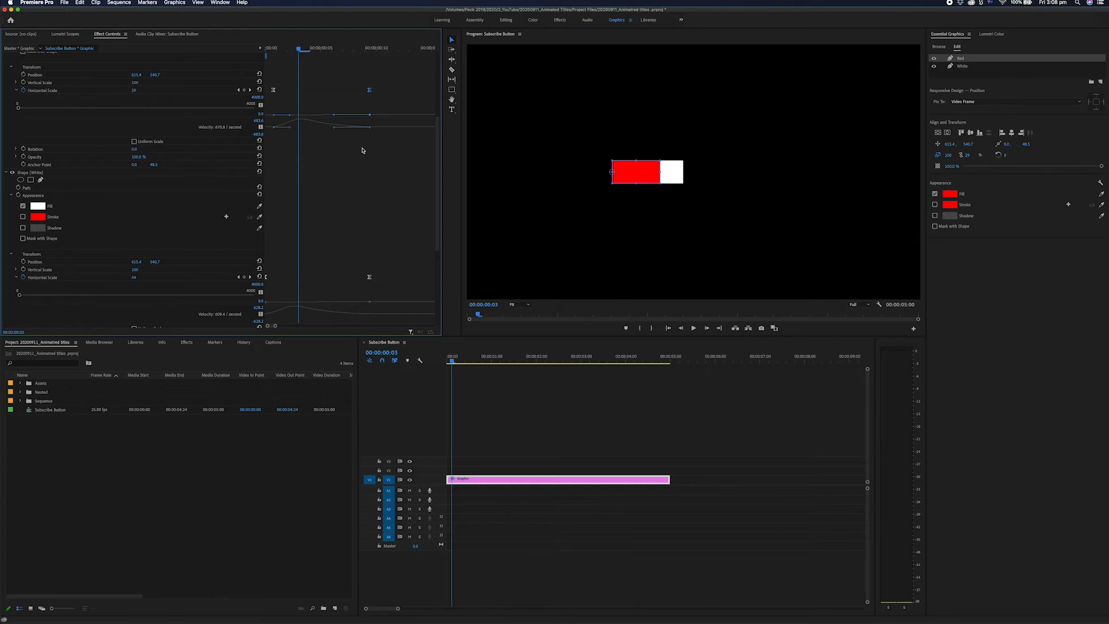
drag(299, 50, 366, 72)
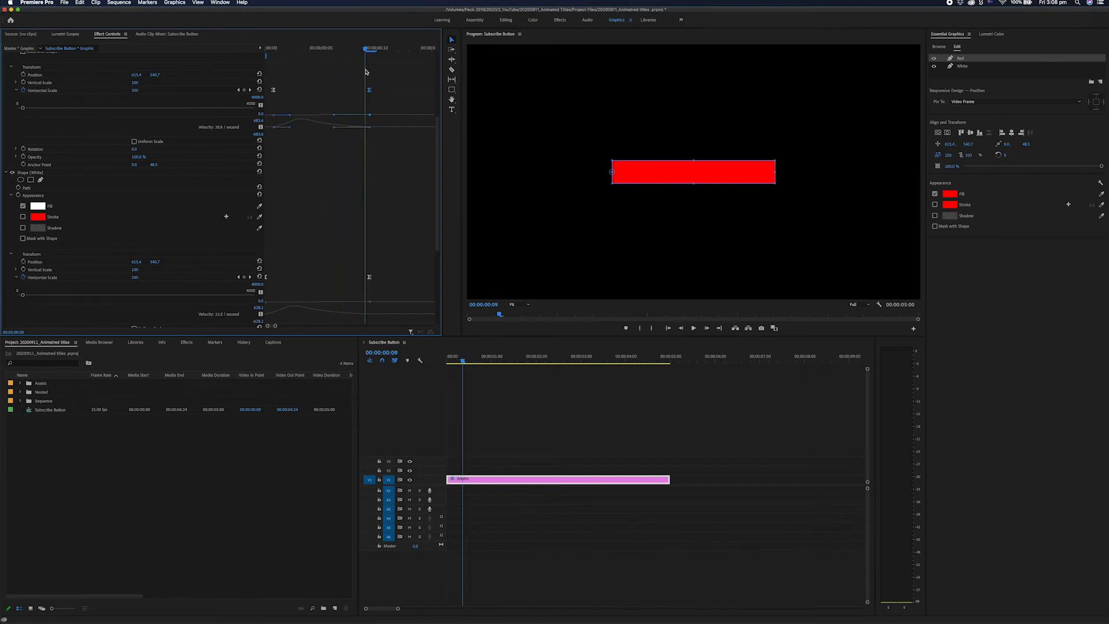
click(449, 360)
key(space)
key(space)
drag(463, 357, 448, 359)
key(space)
key(space)
- Shift the Red shape's first Horizontal Scale keyframe a little further along and replay the reveal several times
drag(273, 89, 282, 93)
click(274, 50)
key(space)
drag(282, 50, 214, 59)
key(space)
key(space)
drag(281, 48, 225, 61)
key(space)
key(space)
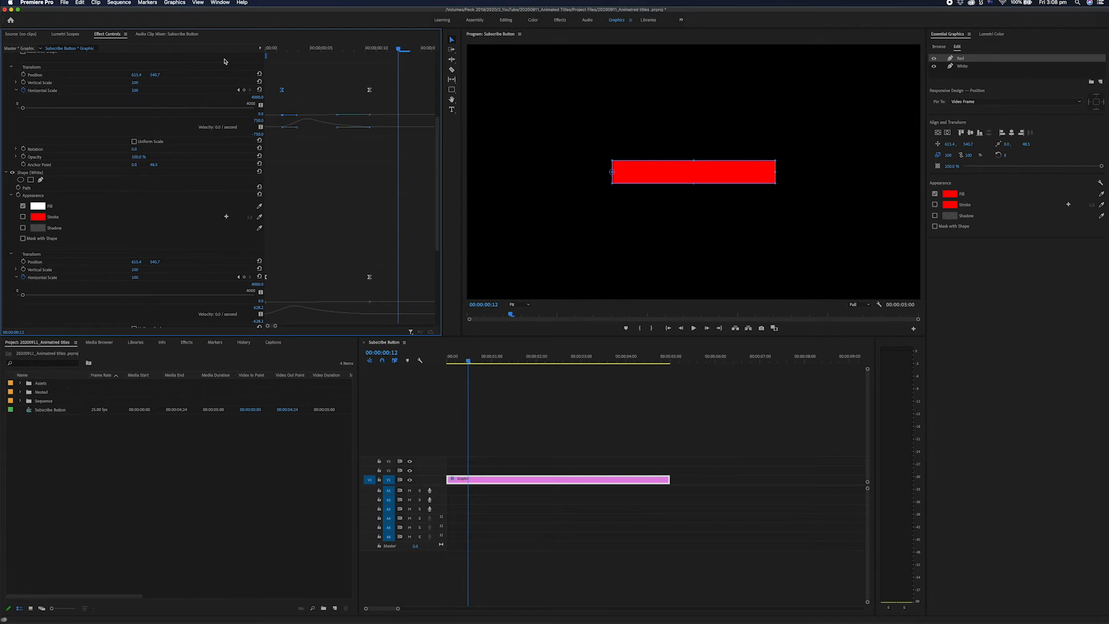
- Play the animation from the start of the sequence, and park the playhead at 00:00:00:11
click(379, 379)
key(Home)
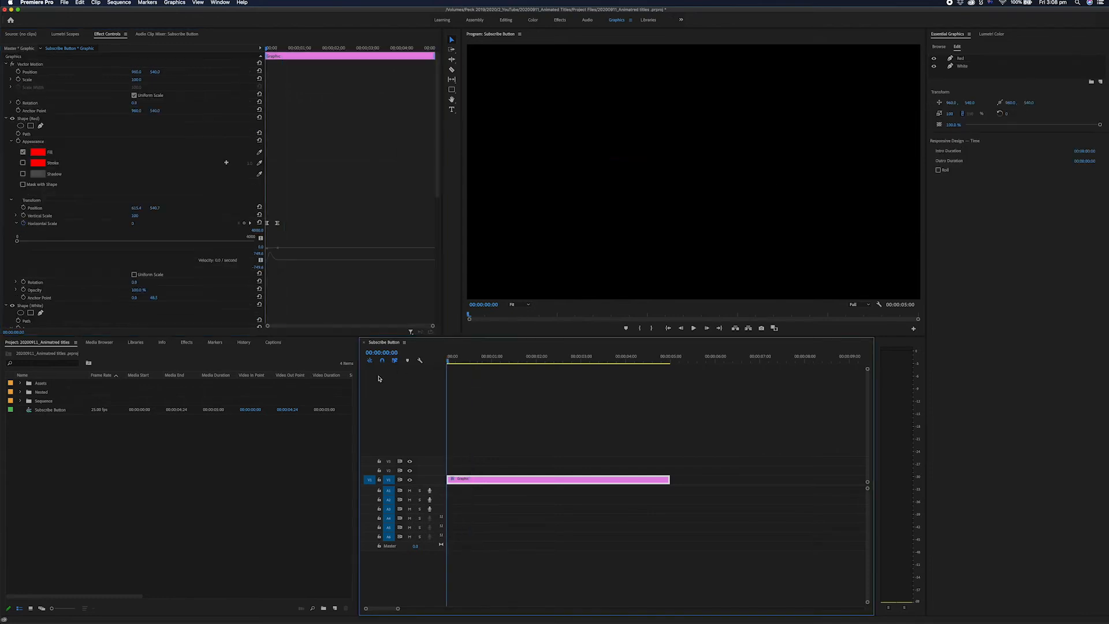
key(space)
key(space)
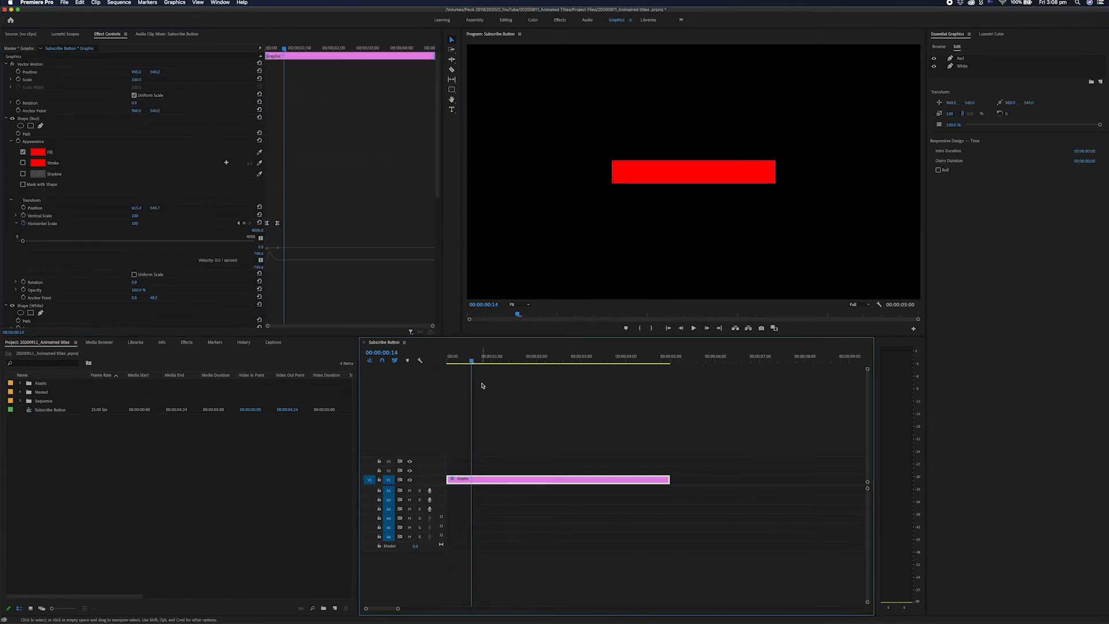
drag(455, 364, 468, 379)
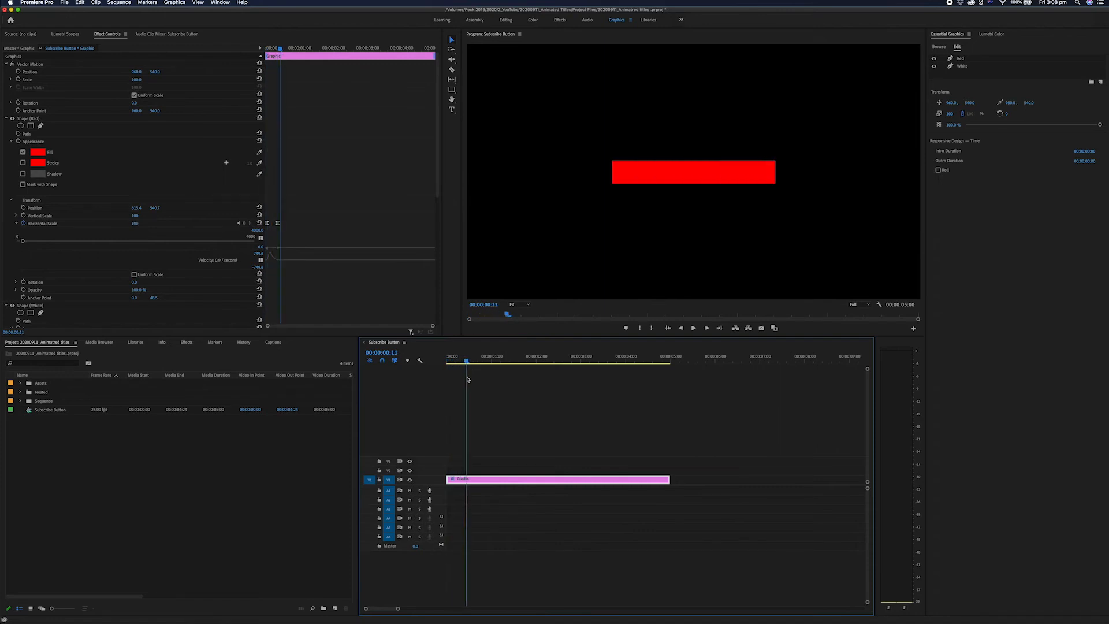
- Collapse the Red and White shapes' properties, and activate the Type tool
click(6, 118)
click(5, 126)
click(31, 126)
click(33, 132)
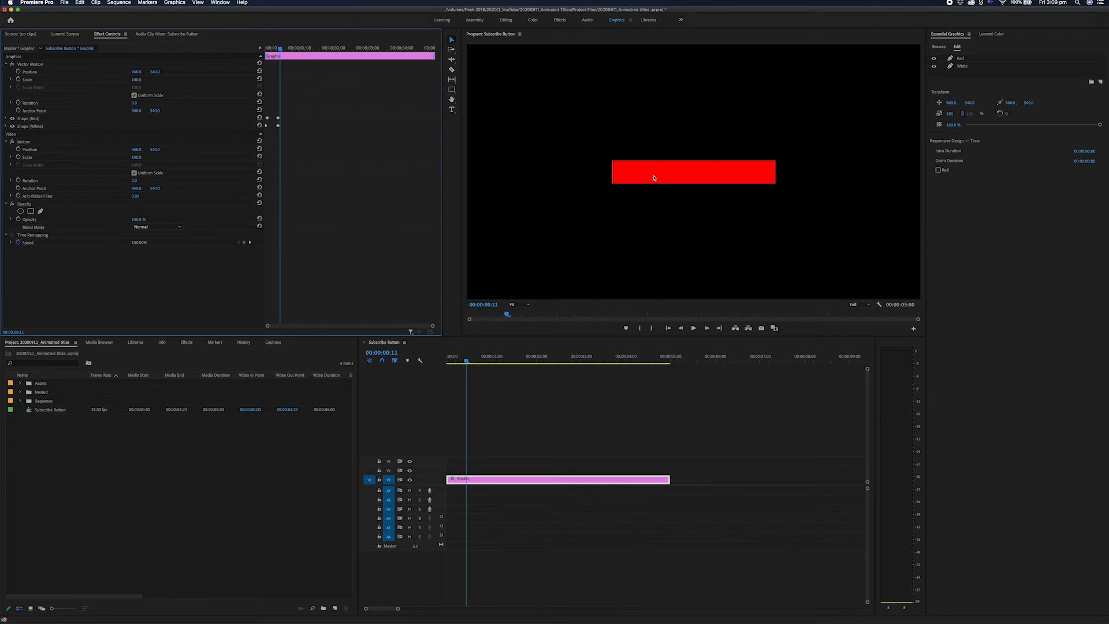
click(452, 109)
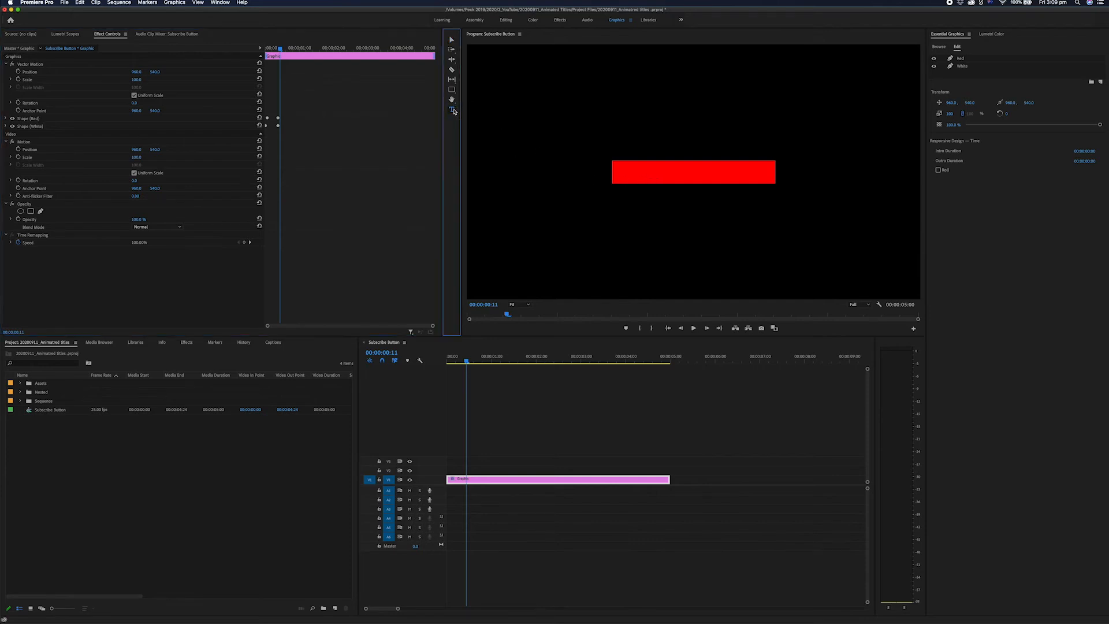
click(512, 351)
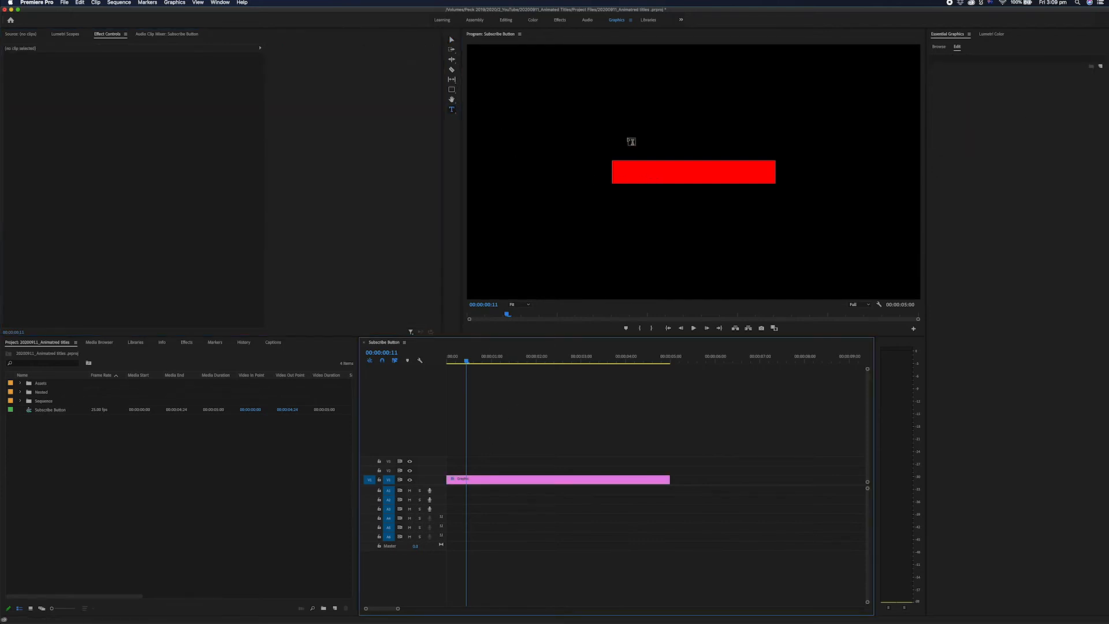
click(612, 173)
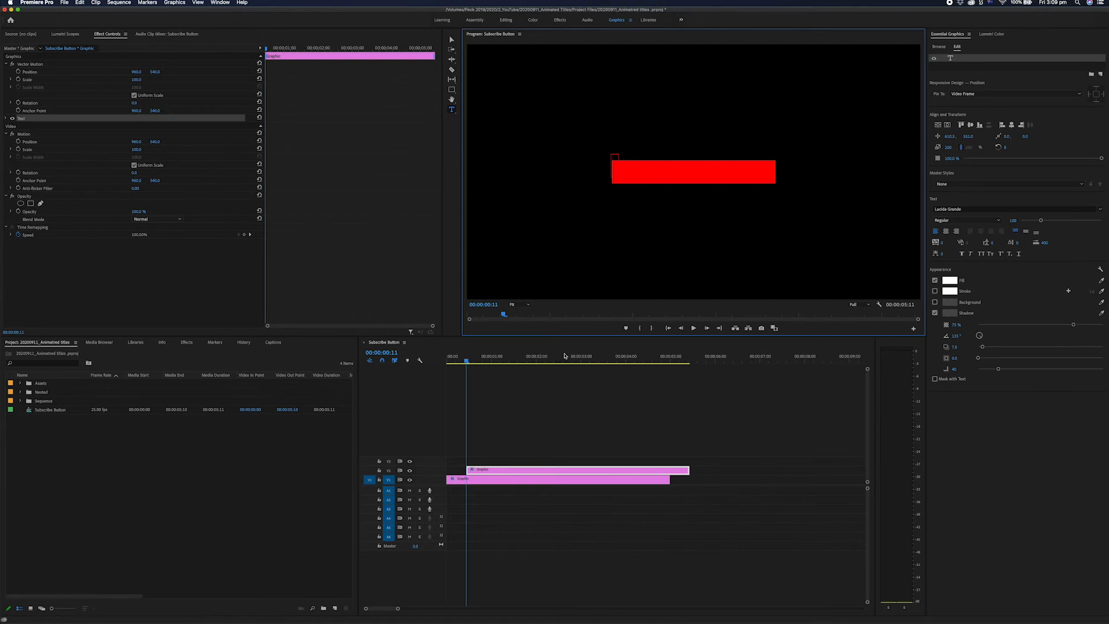
text(Sub)
click(485, 474)
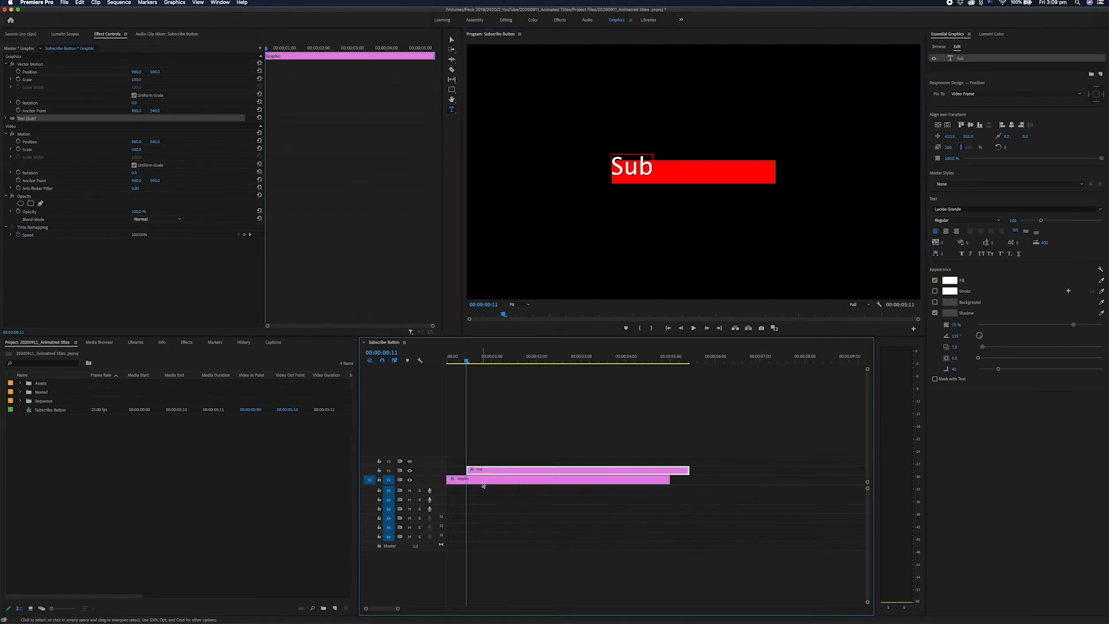
click(484, 473)
click(479, 480)
click(481, 471)
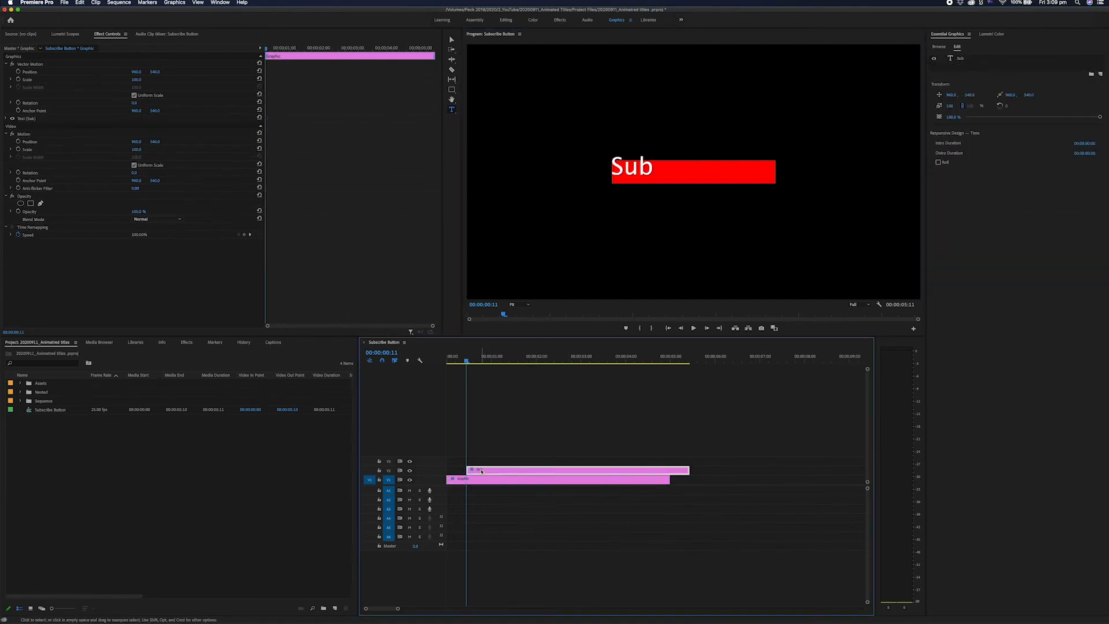
key(Delete)
- Add a "Subscribe" text layer above the Red and White shapes inside the same graphic clip
click(466, 480)
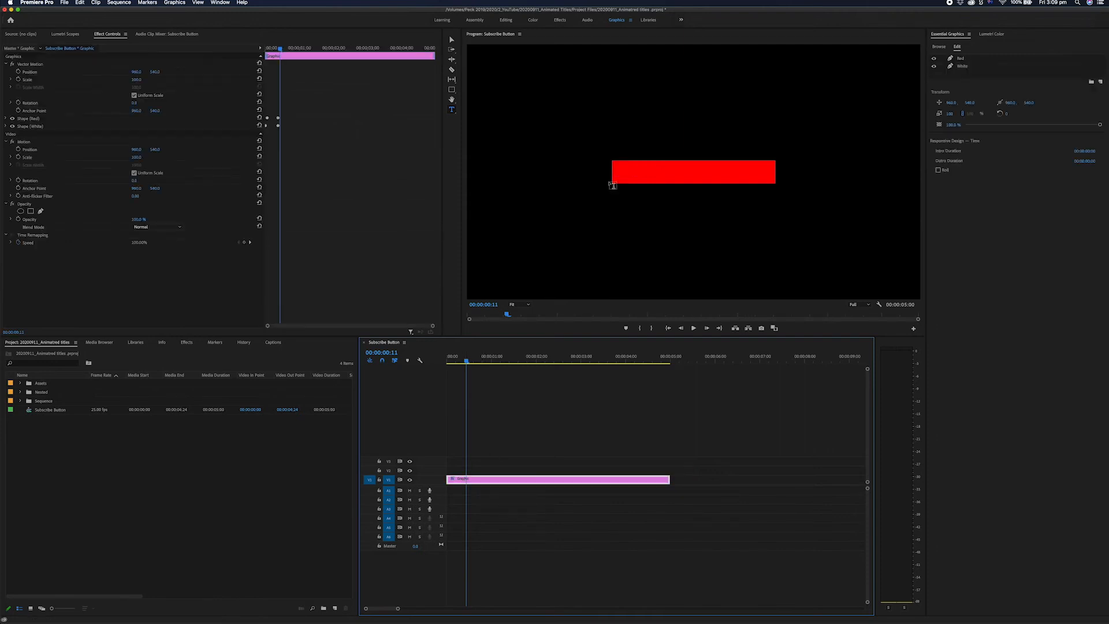
click(629, 176)
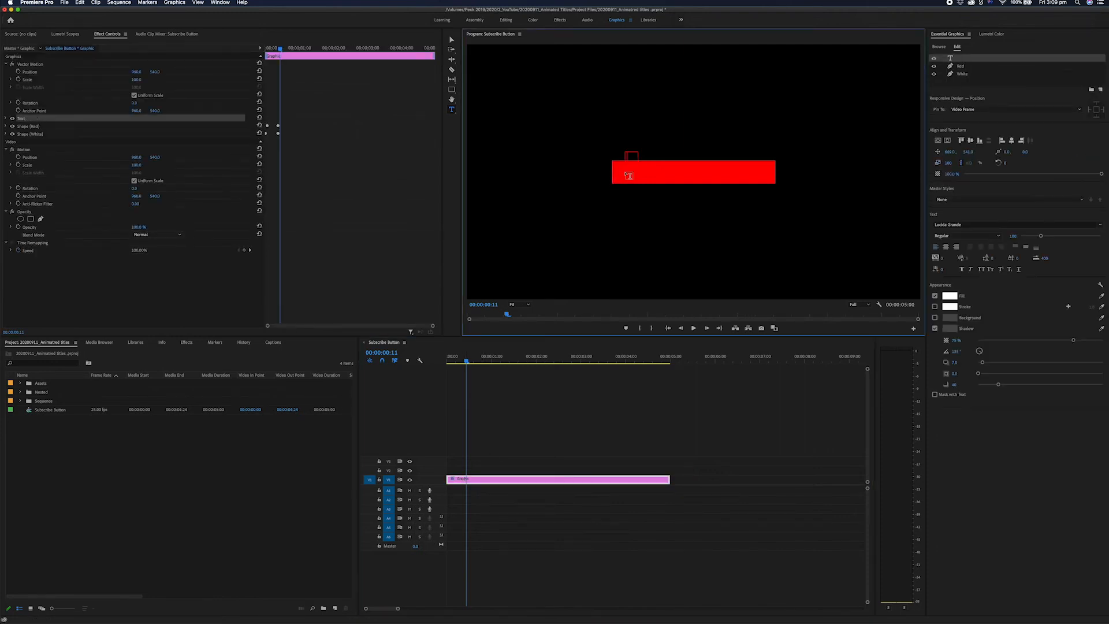
click(6, 119)
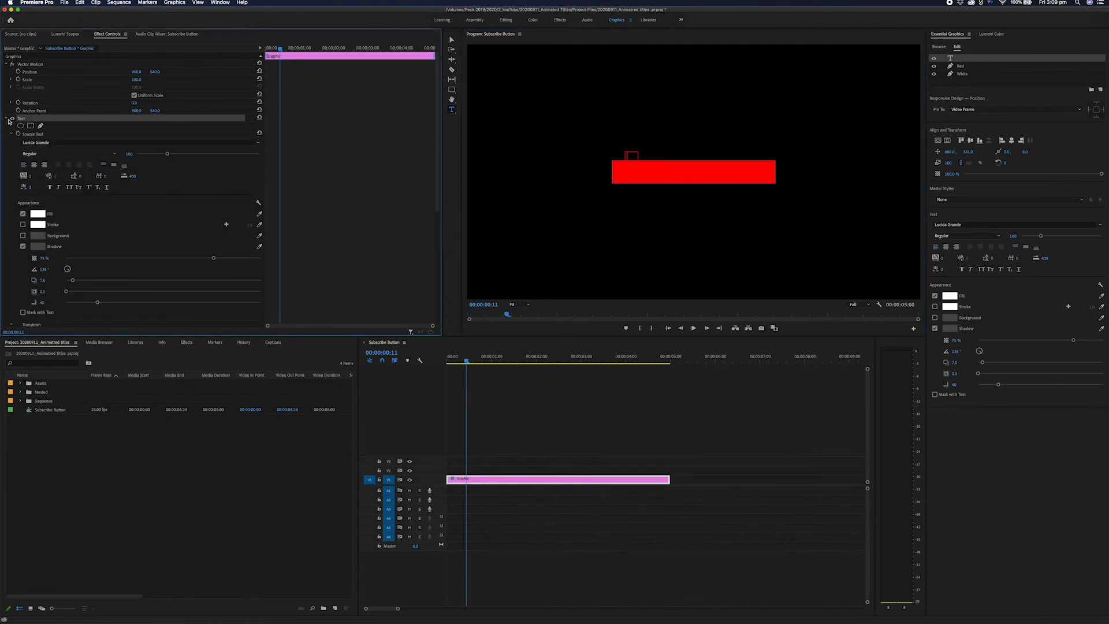
click(7, 119)
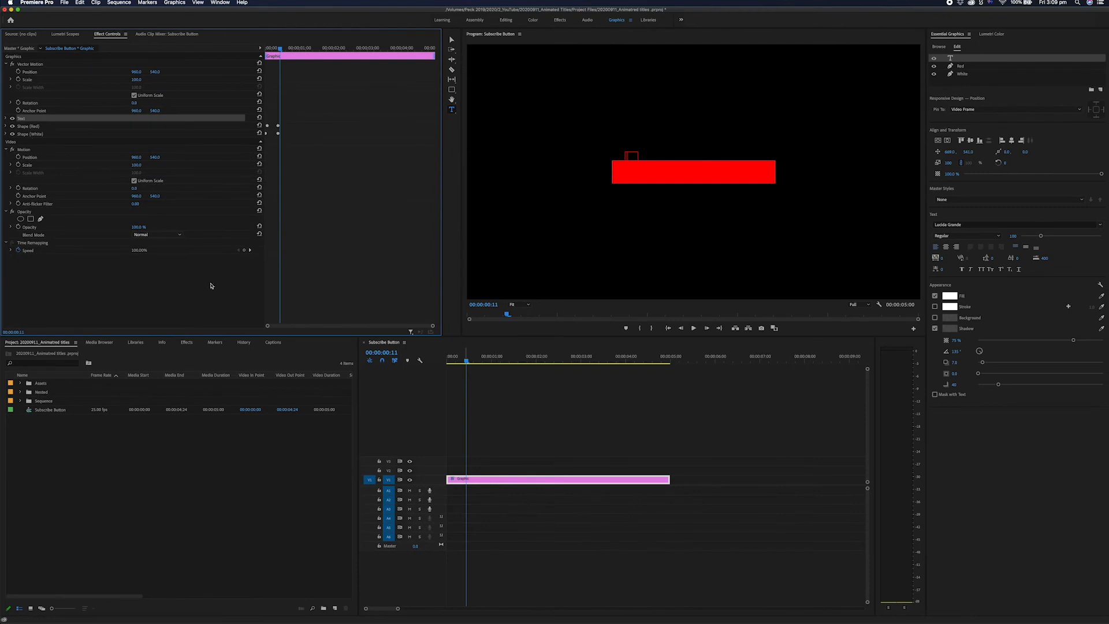
click(29, 127)
click(32, 134)
click(31, 127)
click(26, 118)
click(633, 166)
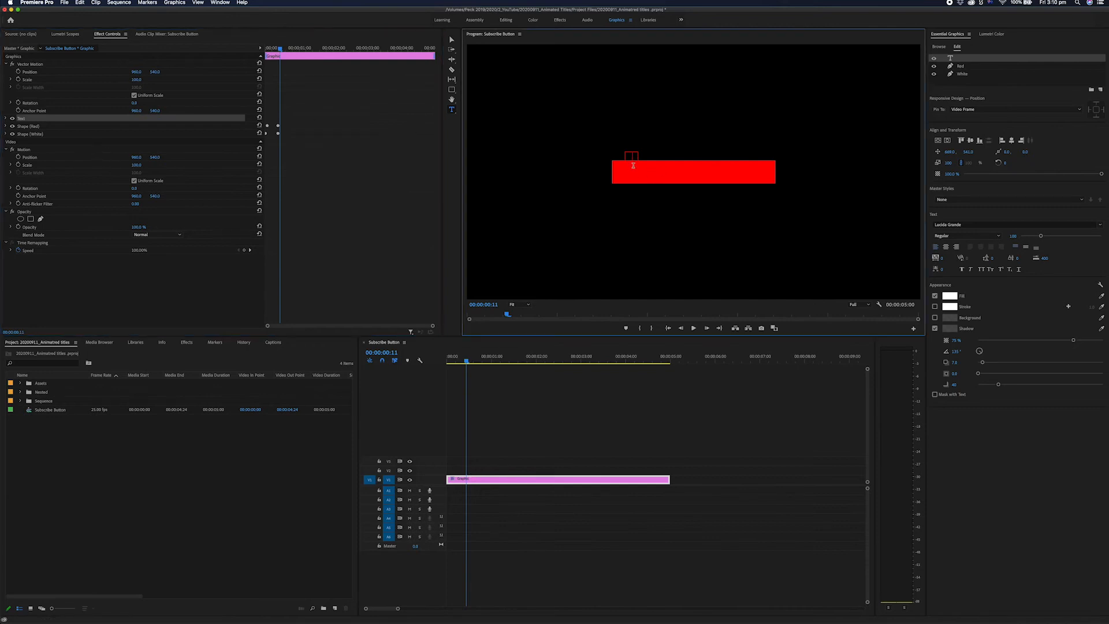
text(Subs)
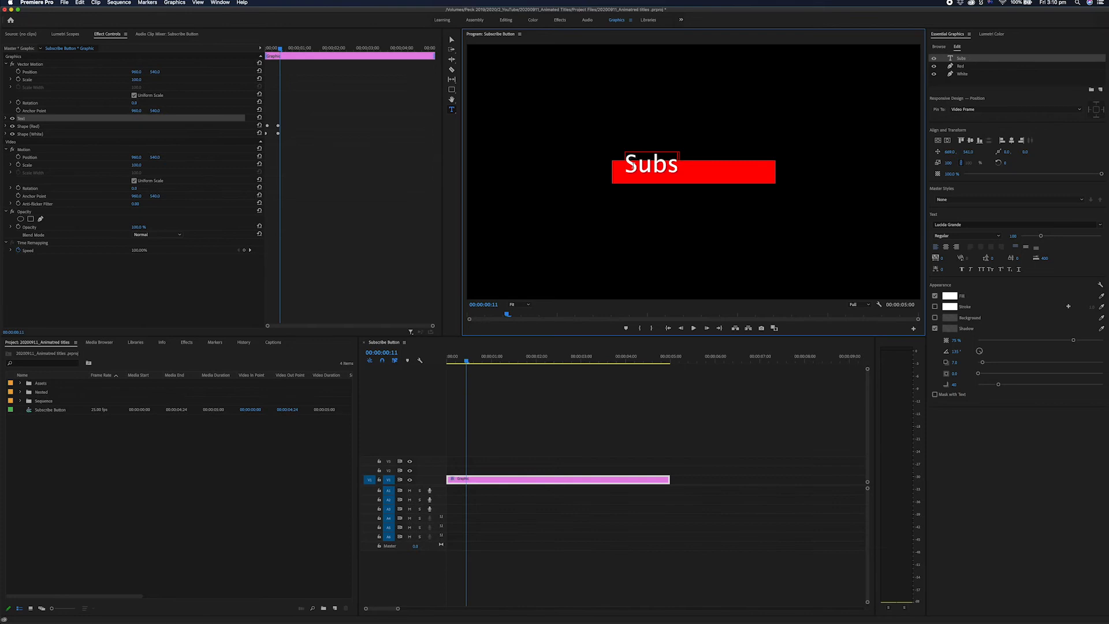
text(cribe)
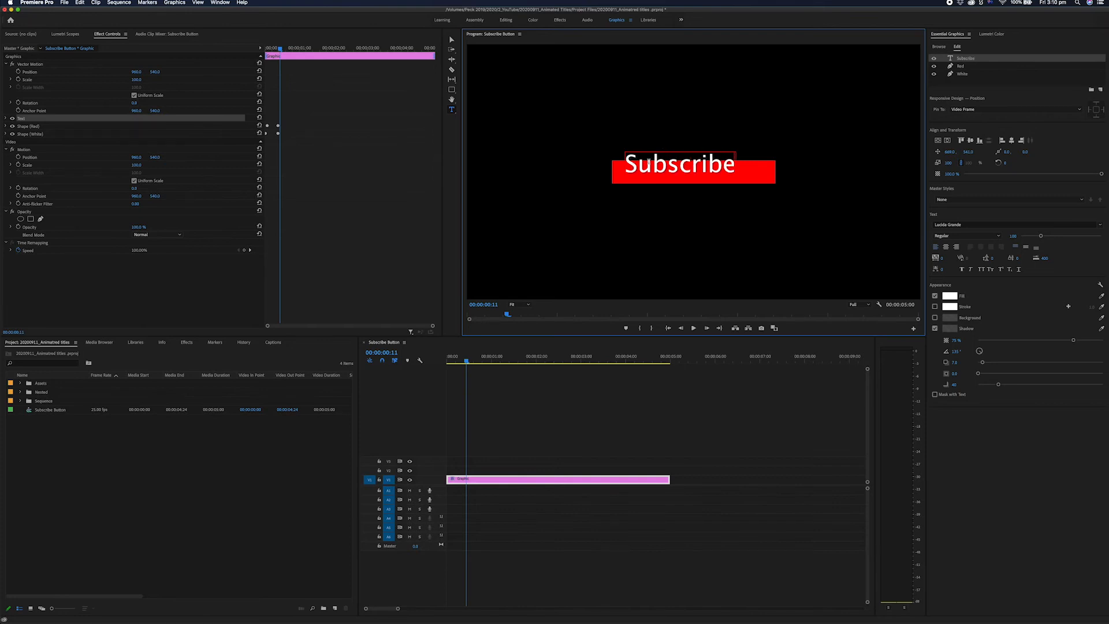
- Centre the Subscribe text horizontally and vertically in the frame so it sits on the red rectangle
click(955, 37)
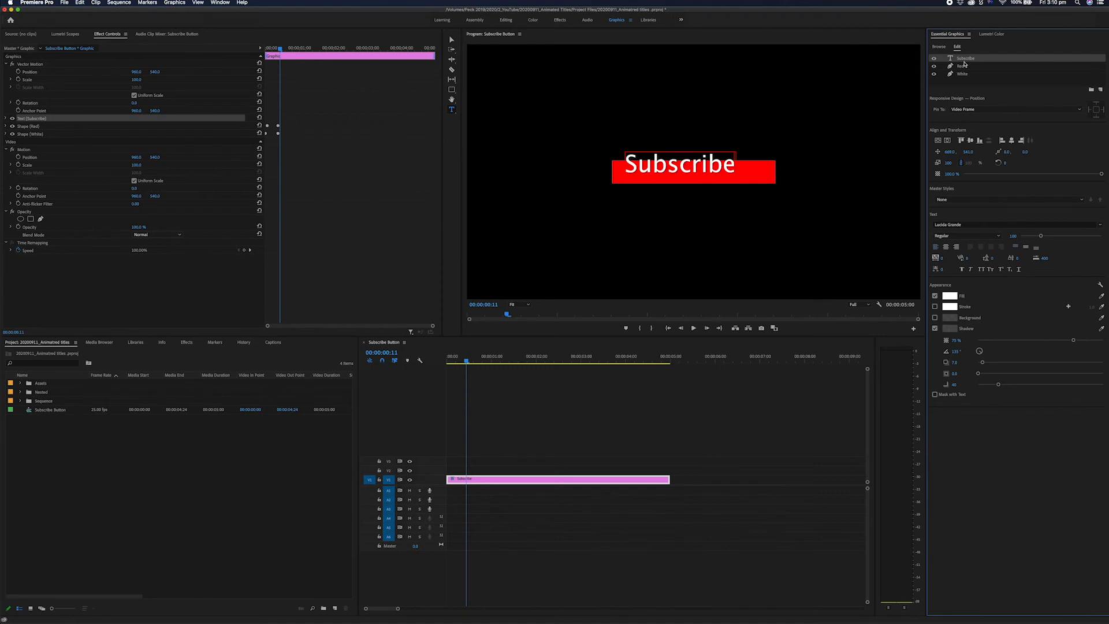
click(947, 142)
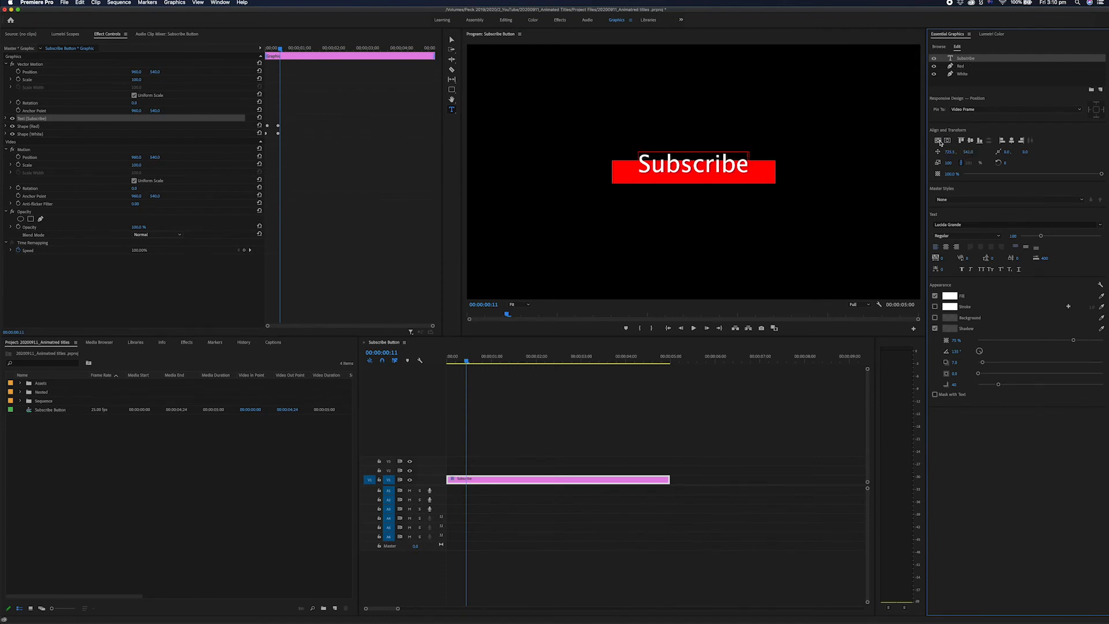
click(939, 142)
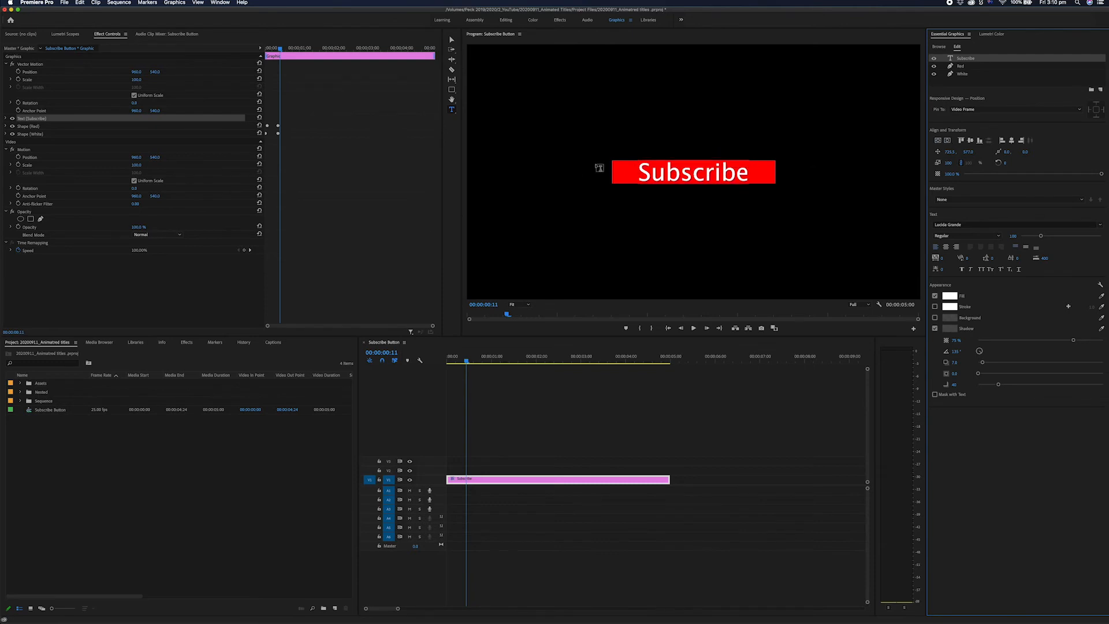
- Deselect everything, and reselect the graphic clip and its Subscribe text layer
click(516, 460)
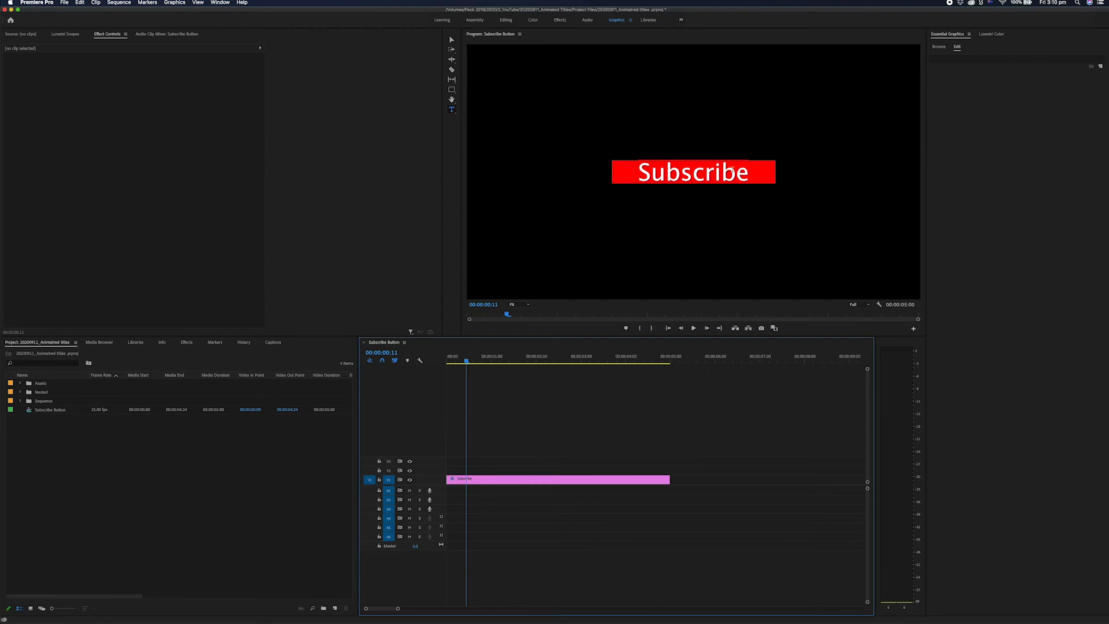
click(478, 482)
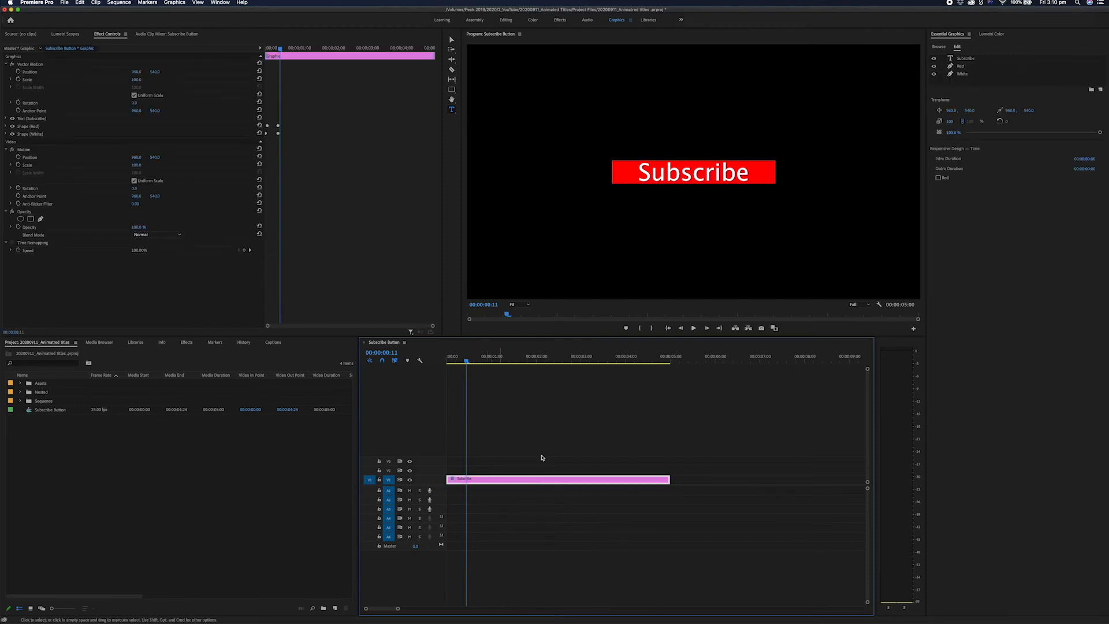
click(965, 58)
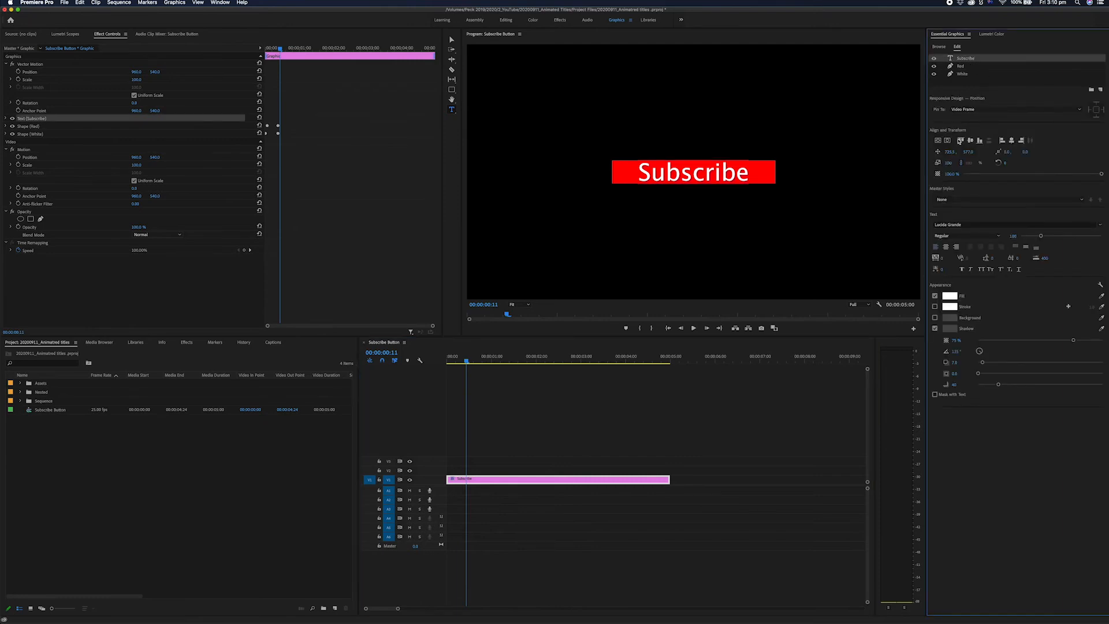